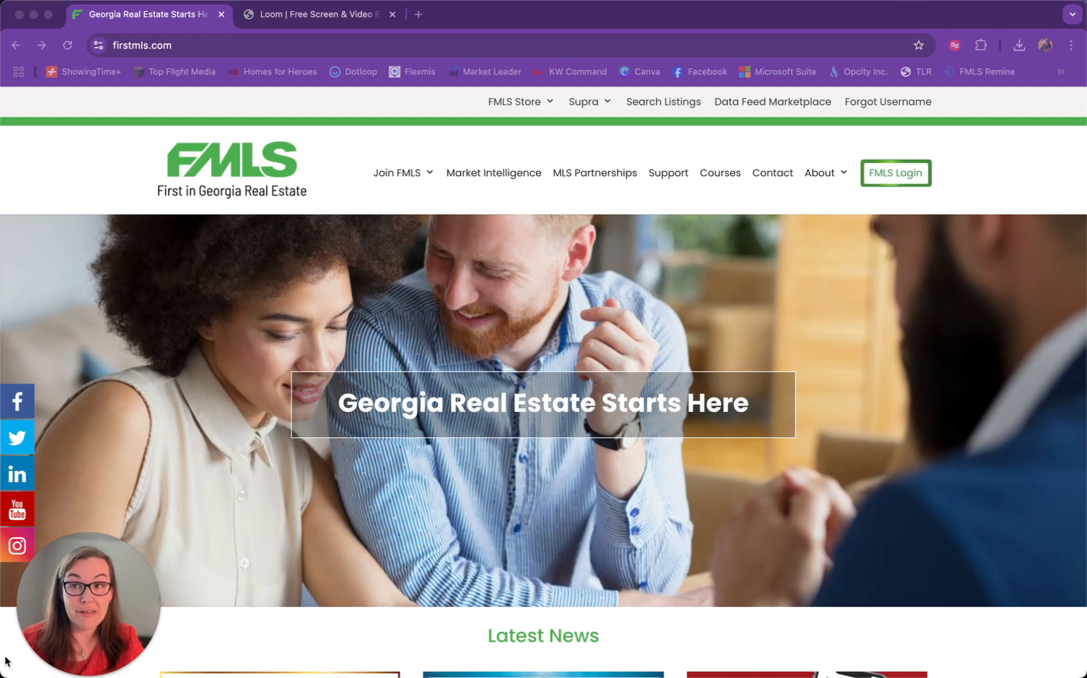
left_click_drag(77, 624, 985, 605)
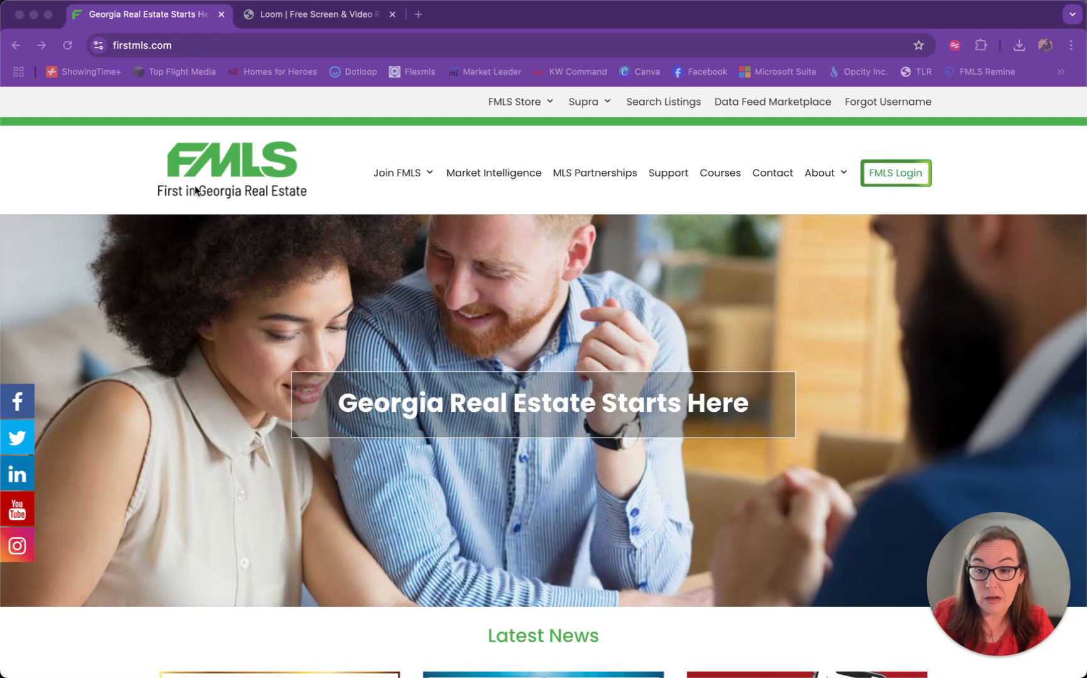
- Go through the FMLS login to the member dashboard and launch Remine Pro from the Product Directory
left_click(900, 171)
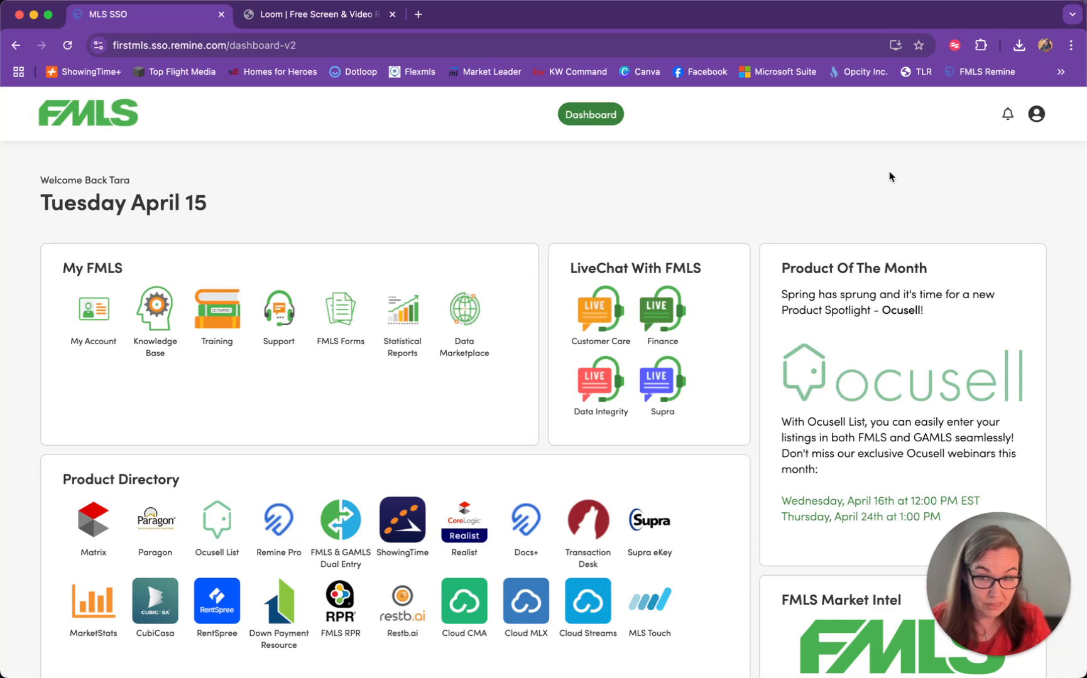
scroll(402, 445, "down", 2)
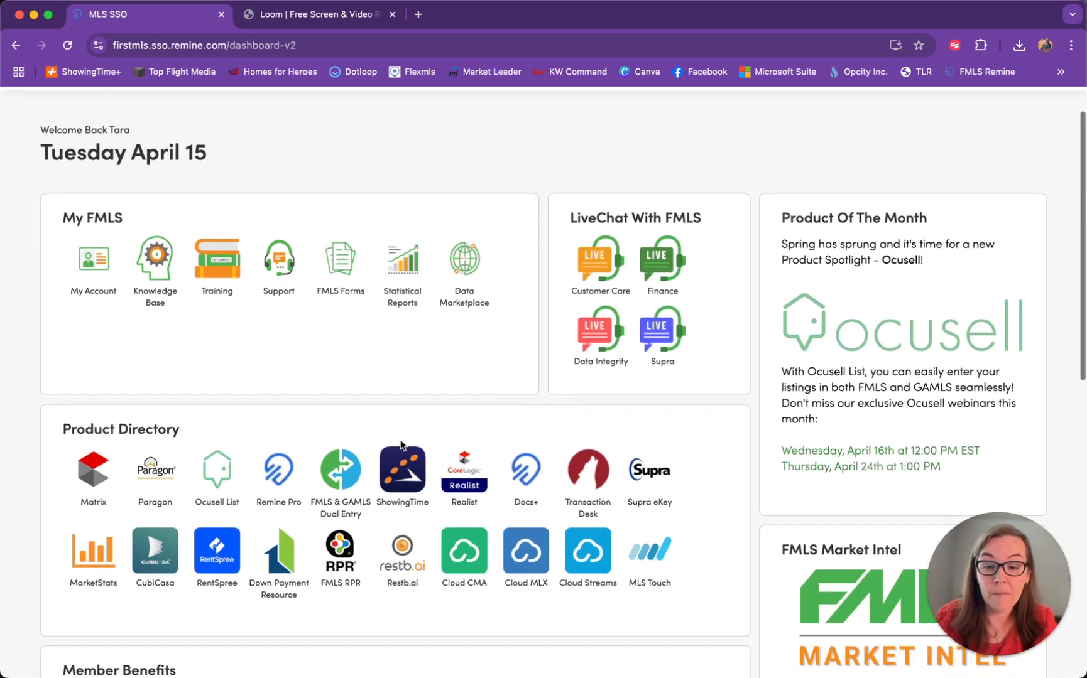
scroll(401, 445, "down", 2)
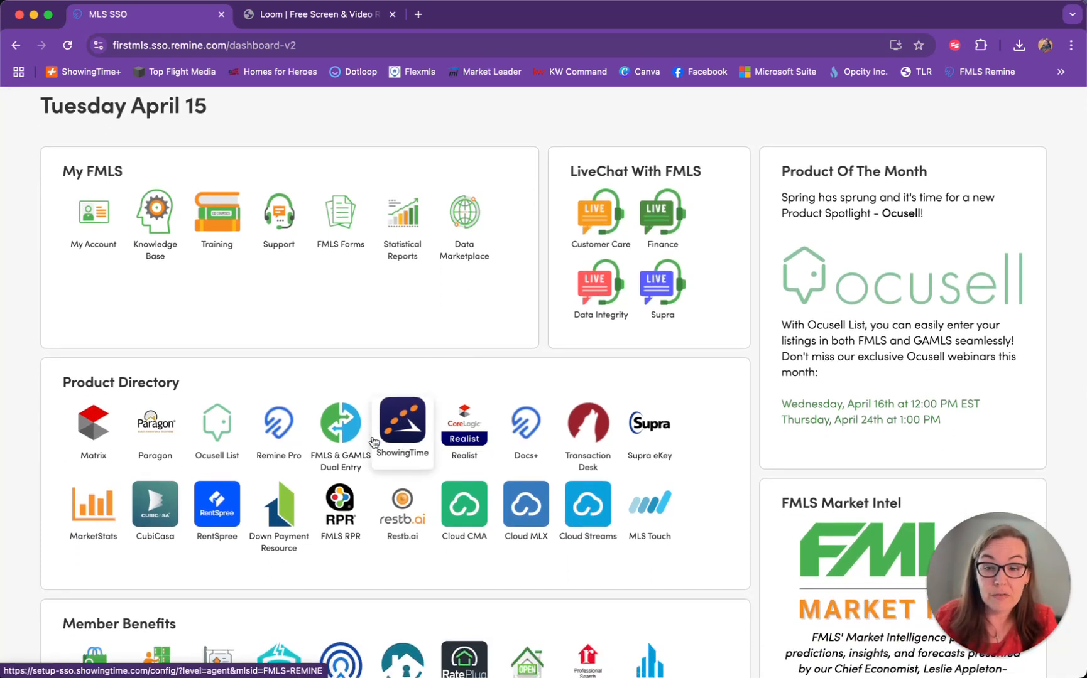
left_click(278, 438)
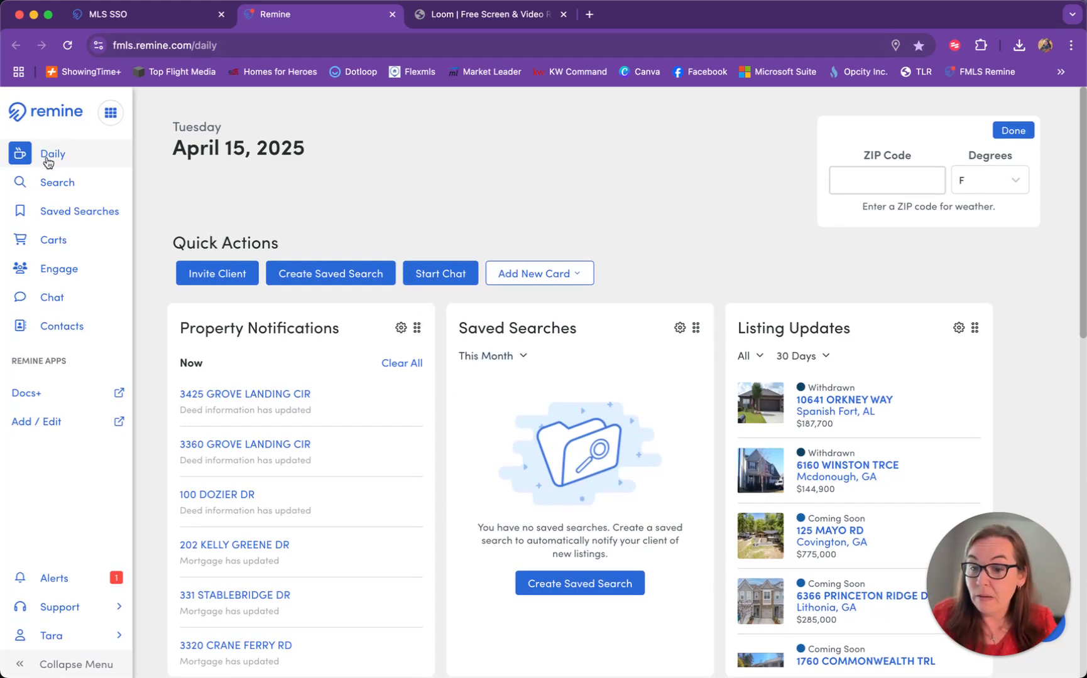
- Open the property search and remove the existing Home Equity, polygon overlay, Ownership Time and Forest Creek West neighborhood filters
left_click(54, 184)
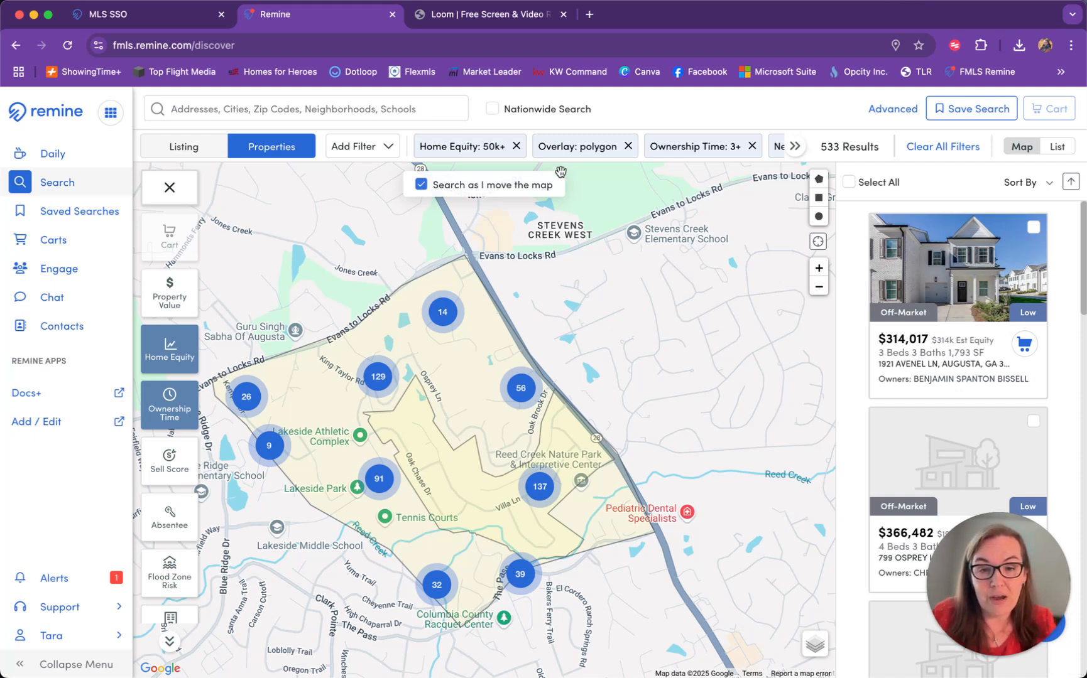
left_click(516, 147)
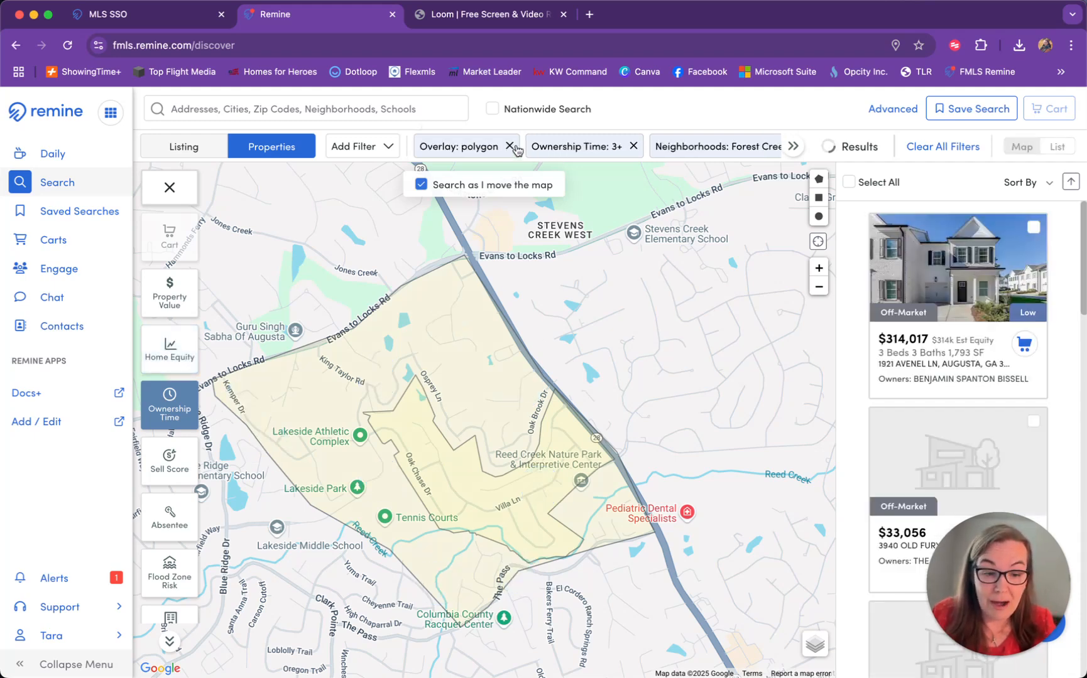
left_click(509, 147)
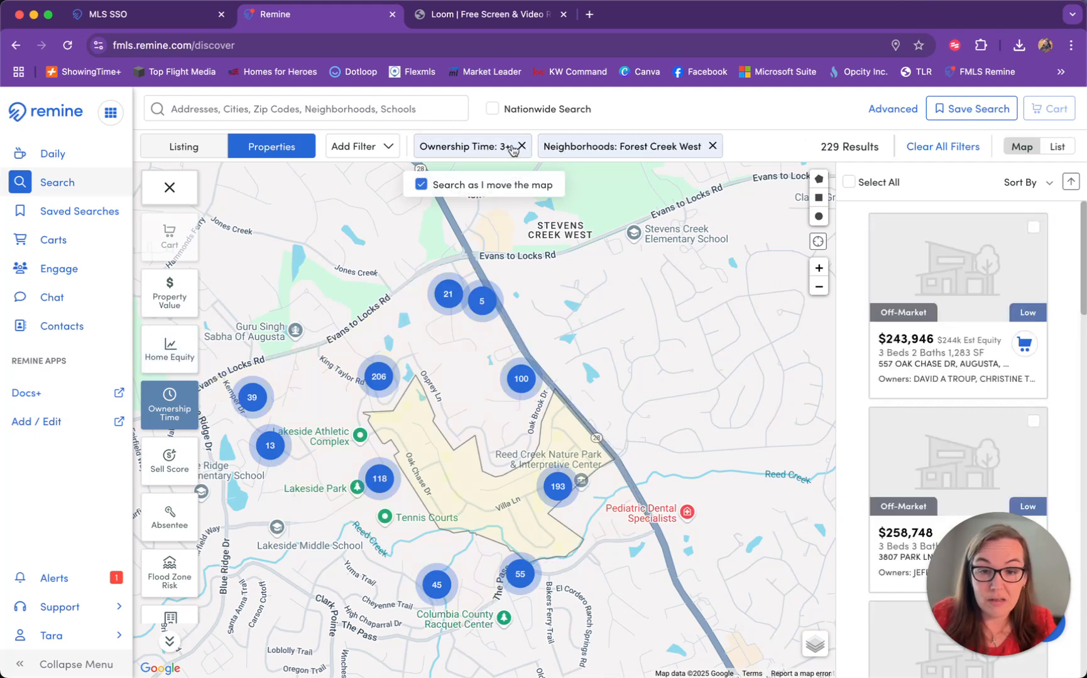
left_click(510, 147)
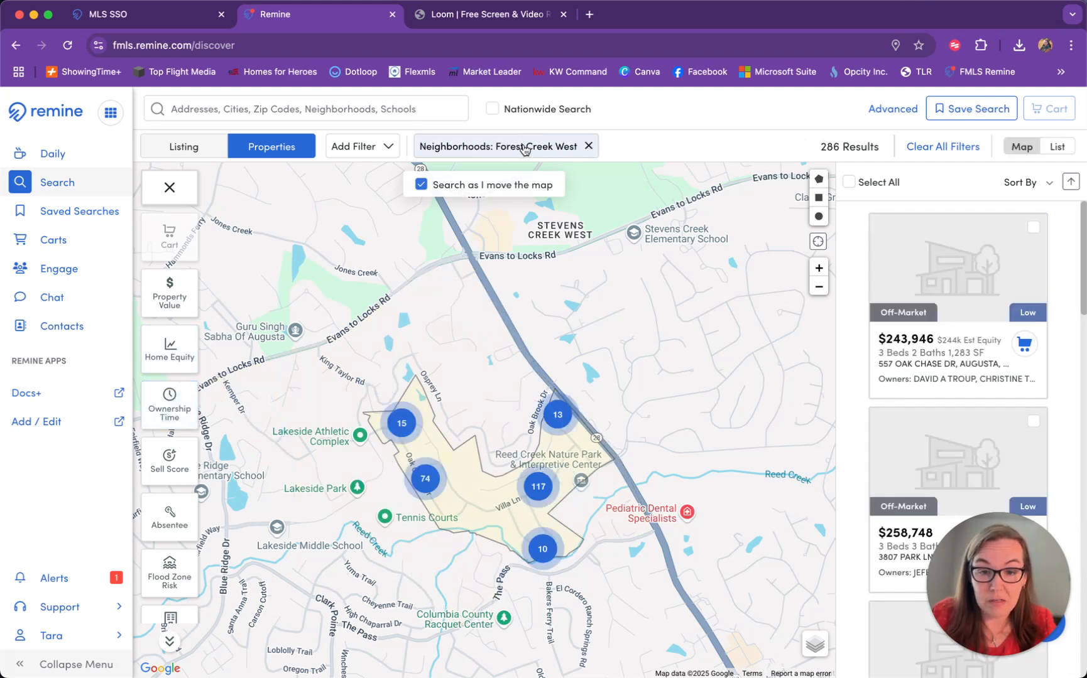
left_click(589, 147)
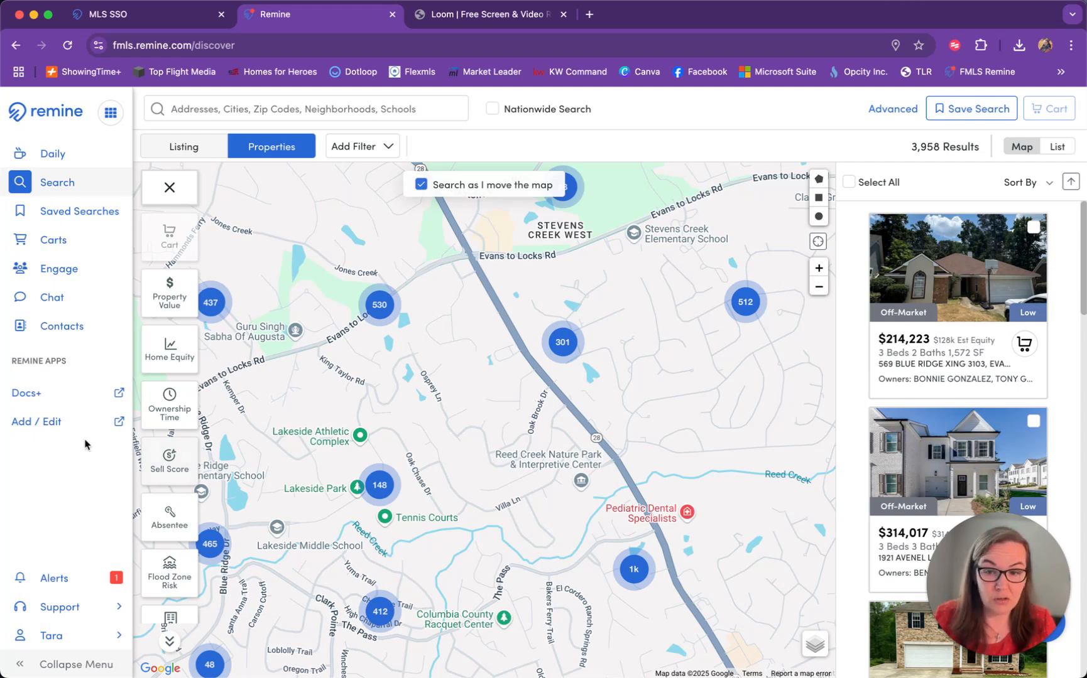
- Apply a Home Equity filter by amount with a minimum of 50000
left_click(157, 361)
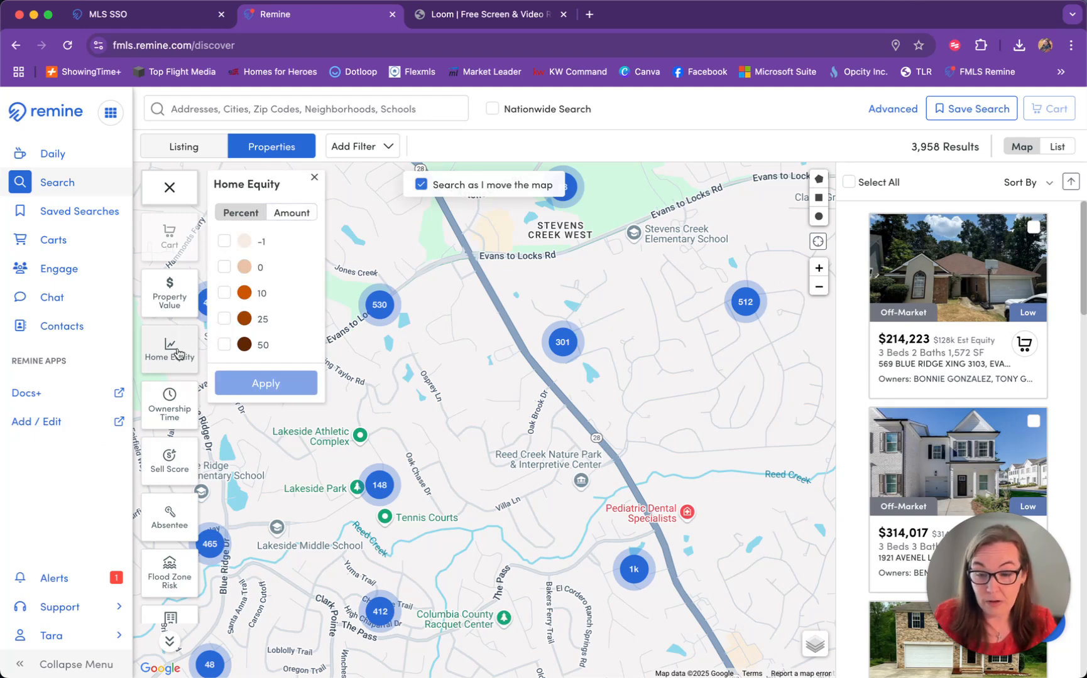
left_click(296, 212)
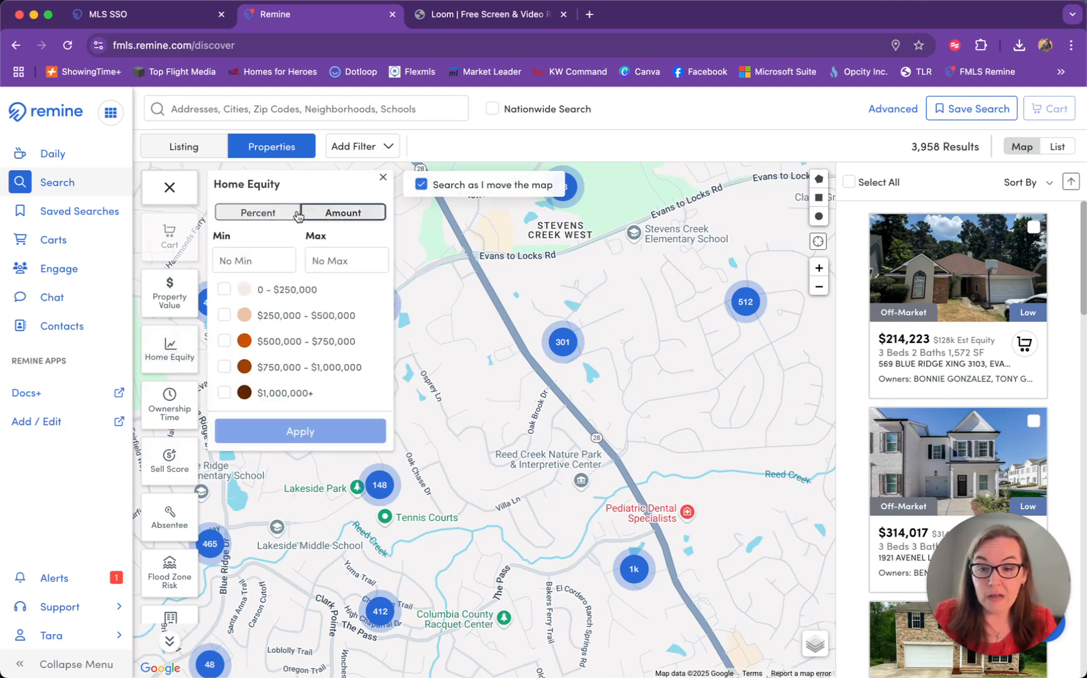
left_click(250, 262)
type("50")
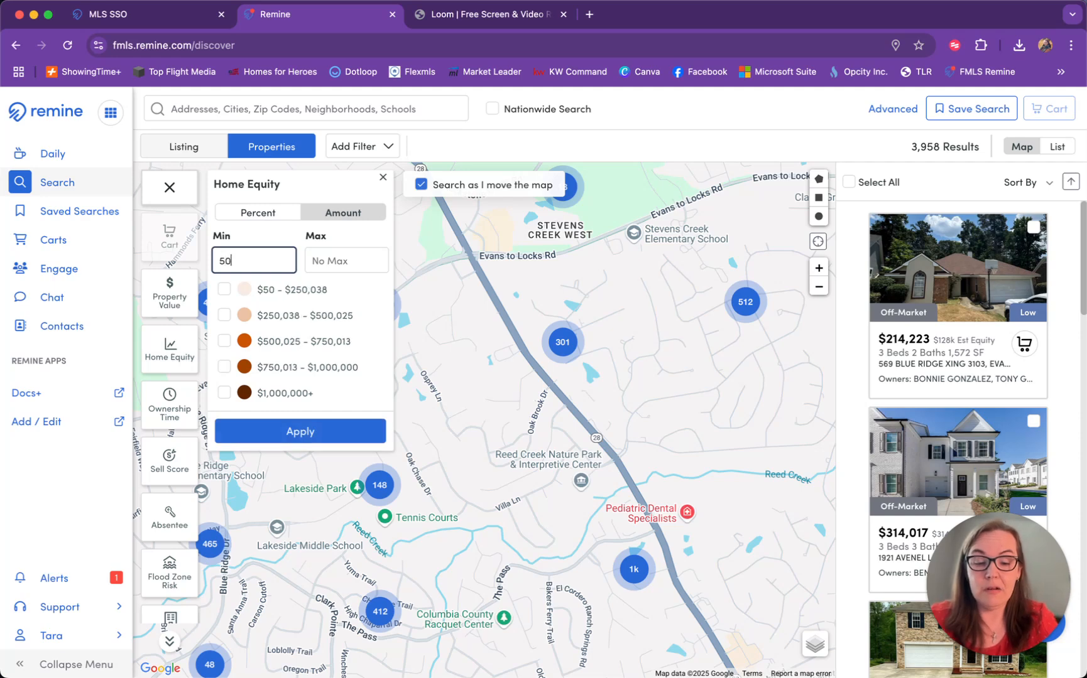
type("000")
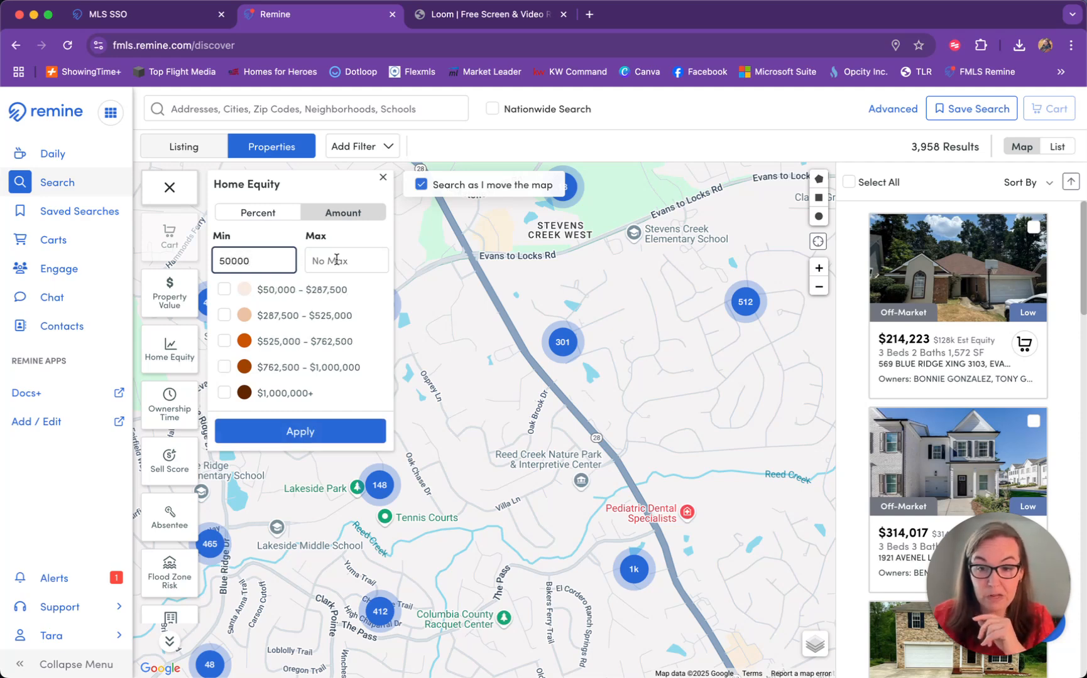
left_click(298, 432)
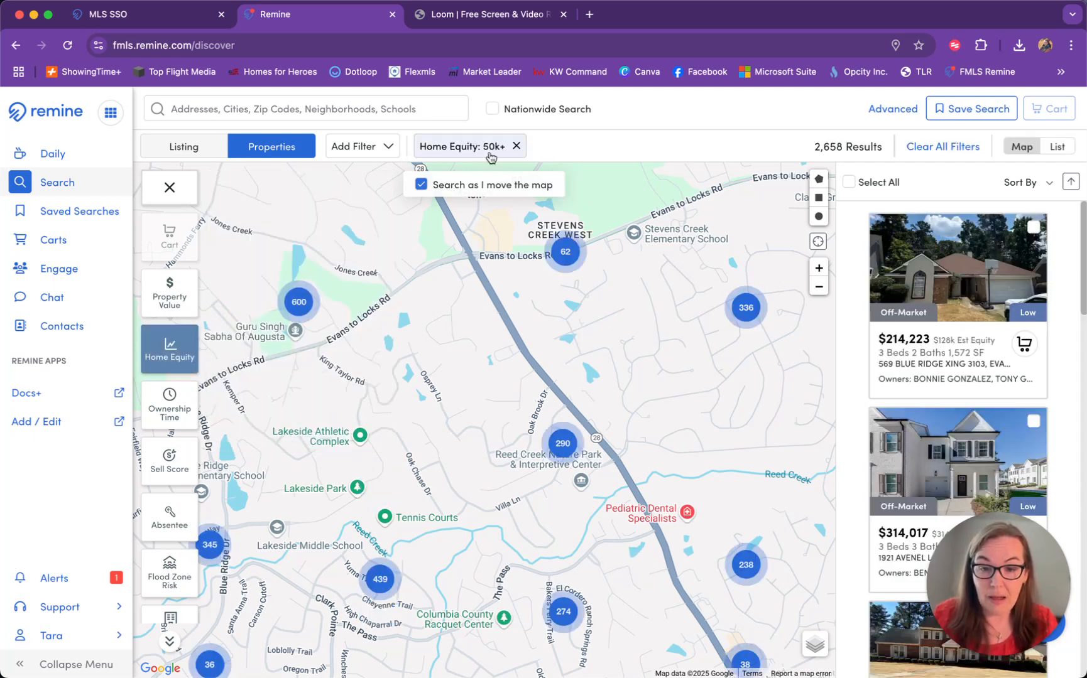
- Apply an Ownership Time filter with a minimum of 3 years
left_click(167, 413)
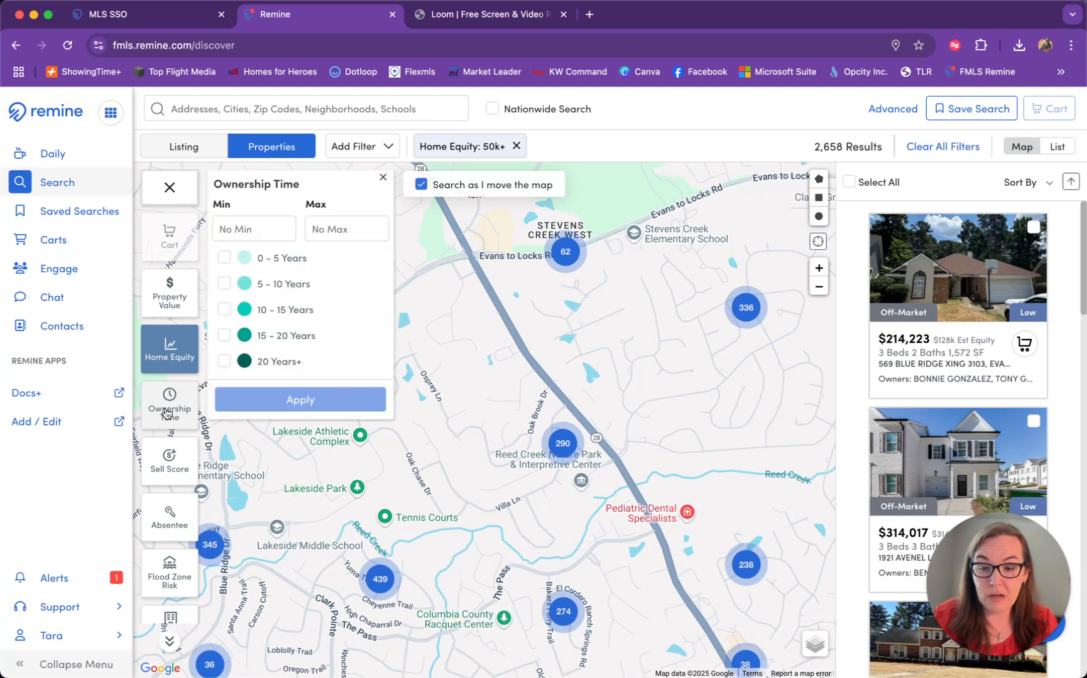
left_click(244, 228)
type("3")
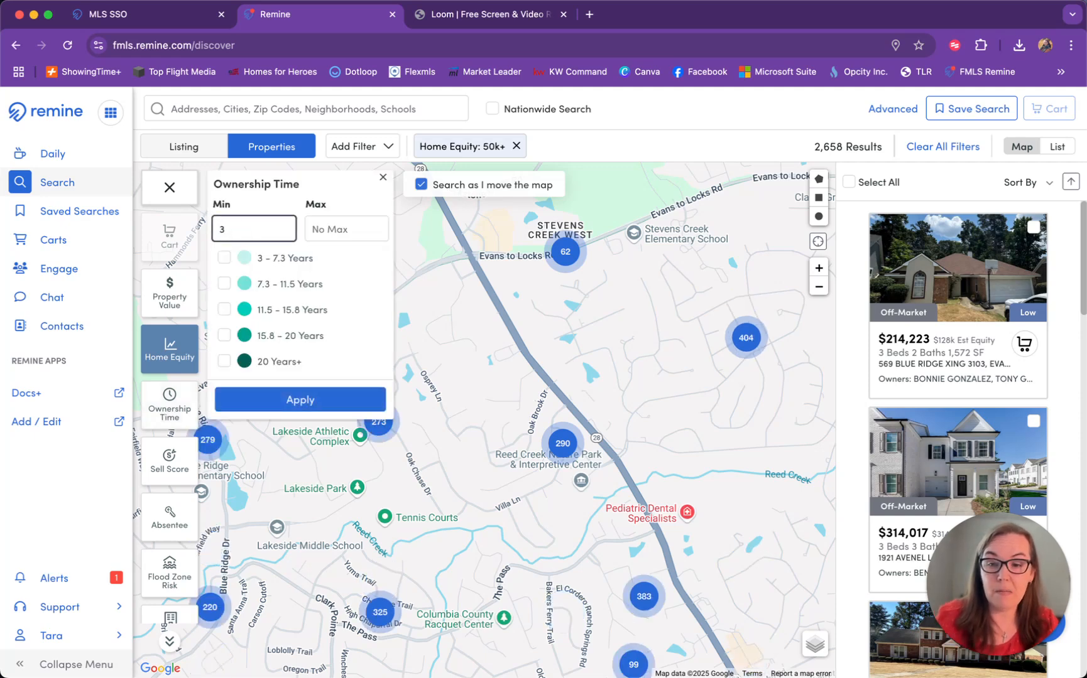
left_click(297, 402)
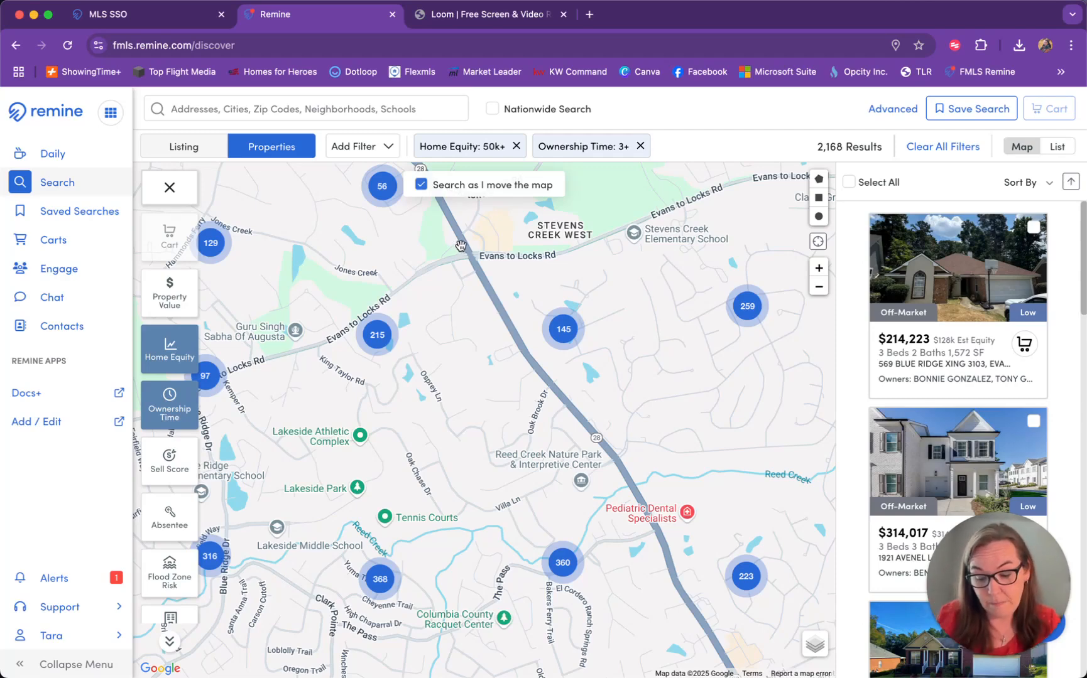
- Search for "Forest Creek West" and apply the first matching Augusta, GA neighborhood as a filter
left_click(245, 106)
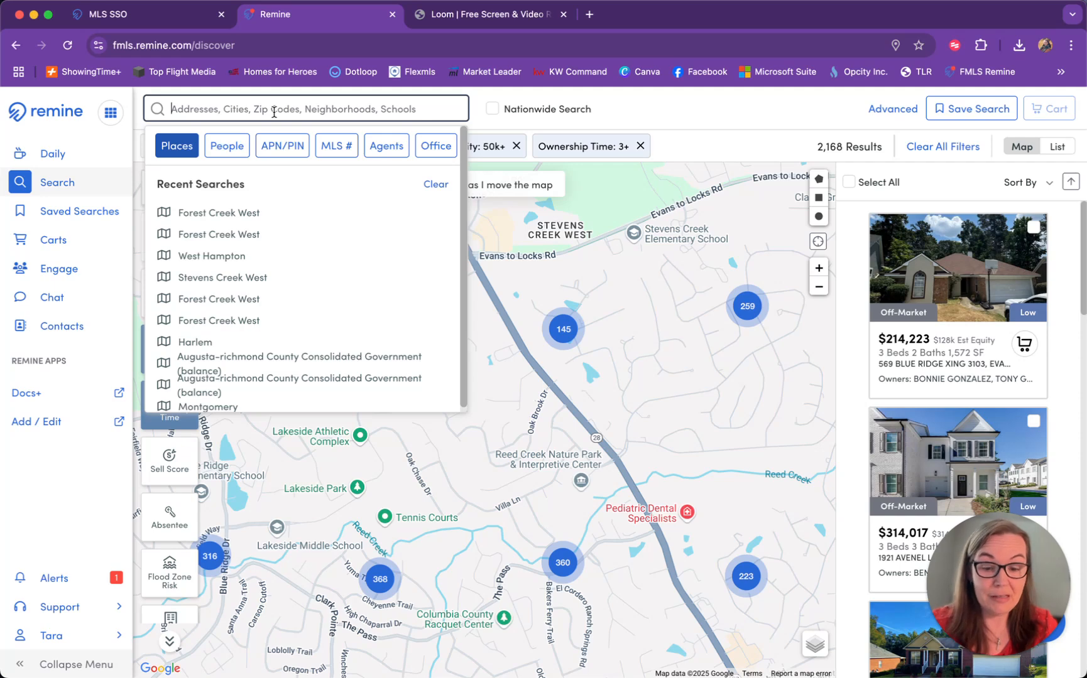
type("Fo")
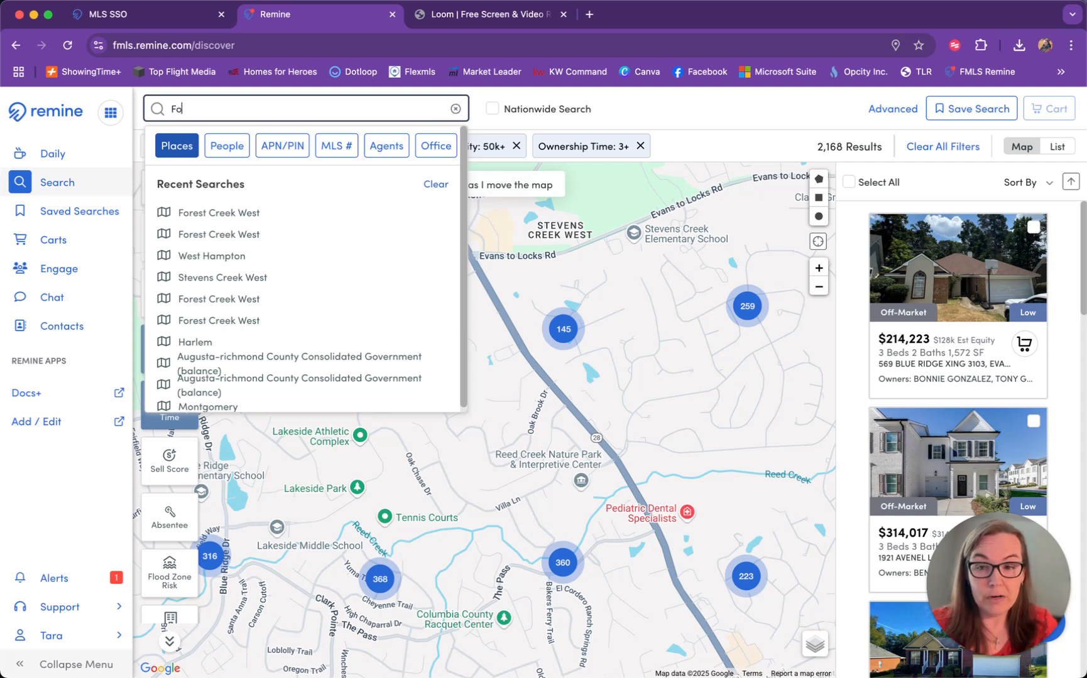
type("re")
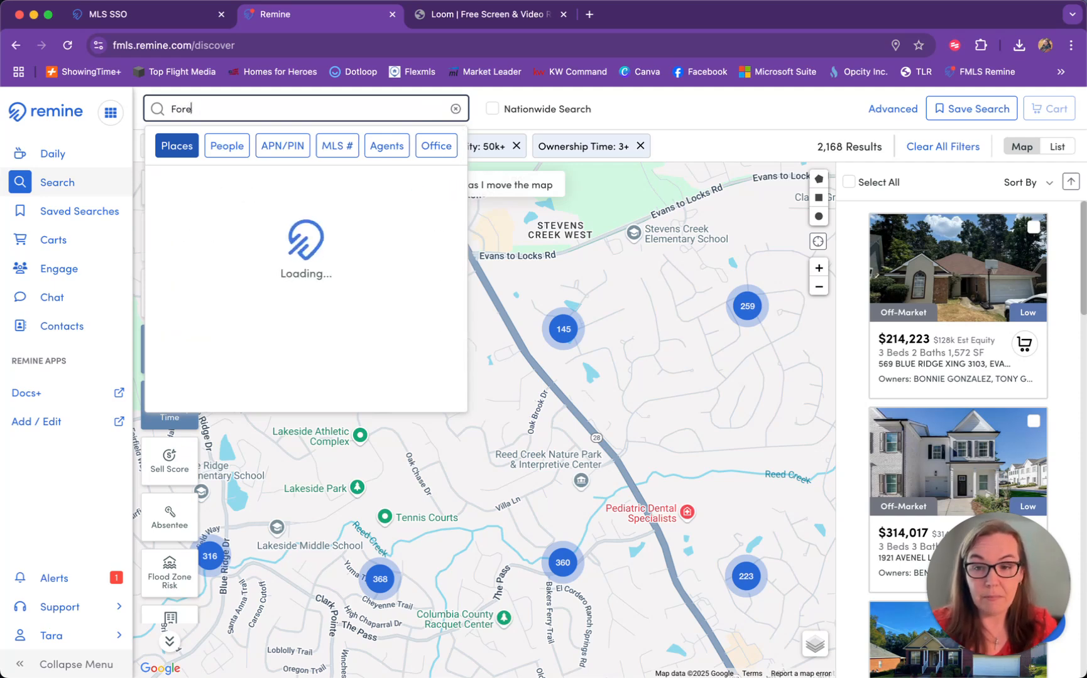
type("st Creek West")
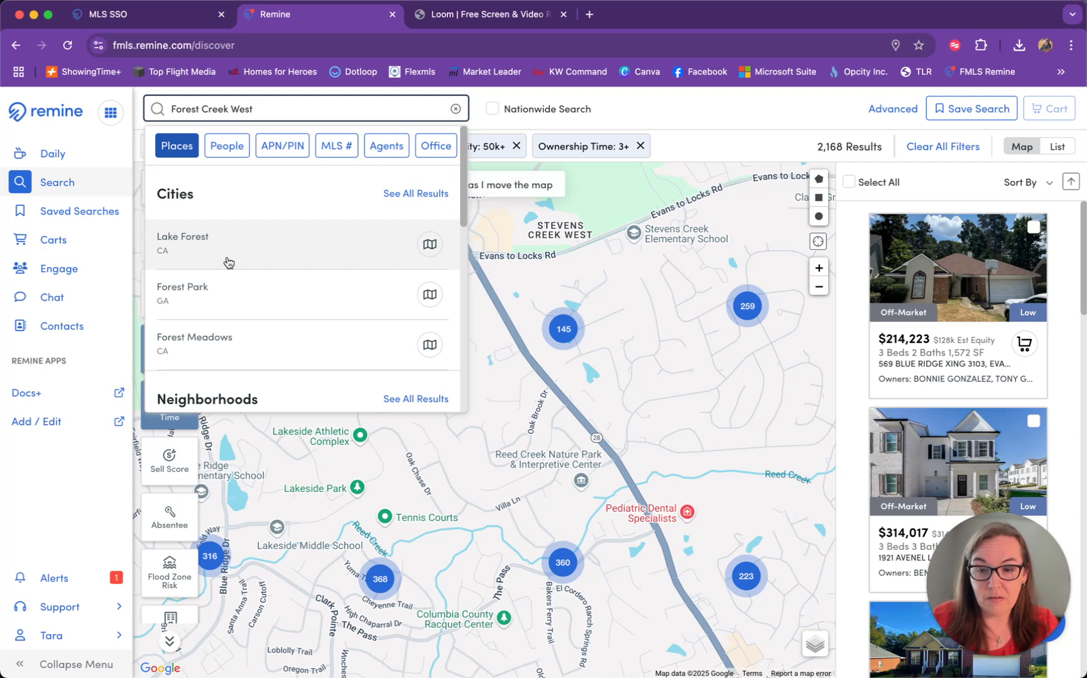
scroll(228, 262, "down", 1)
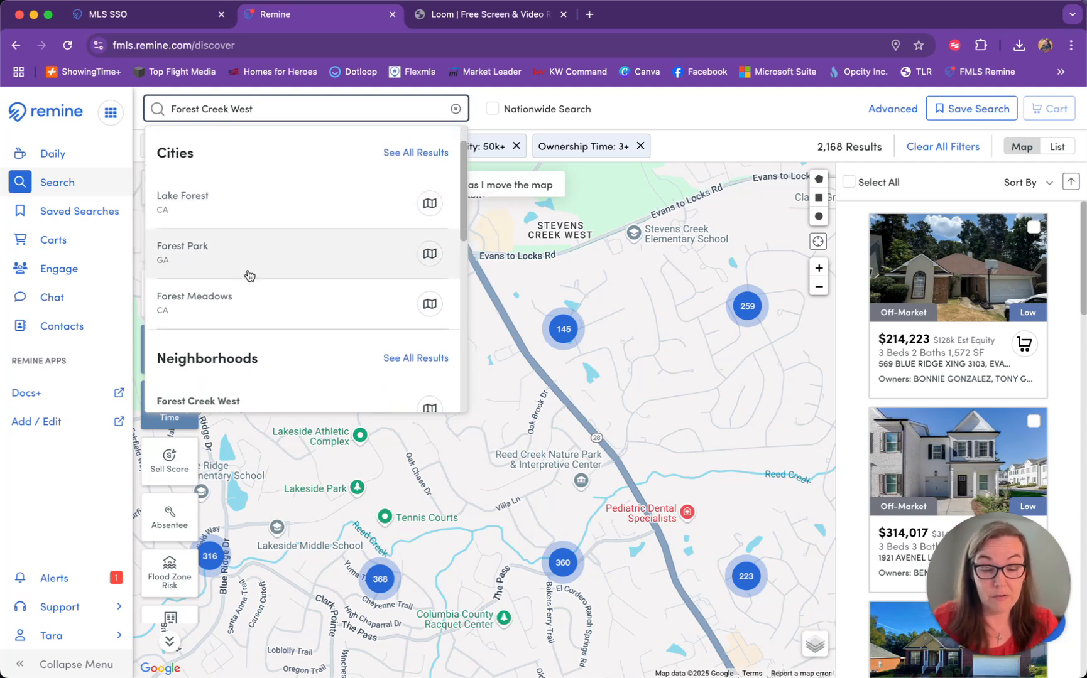
scroll(262, 289, "down", 2)
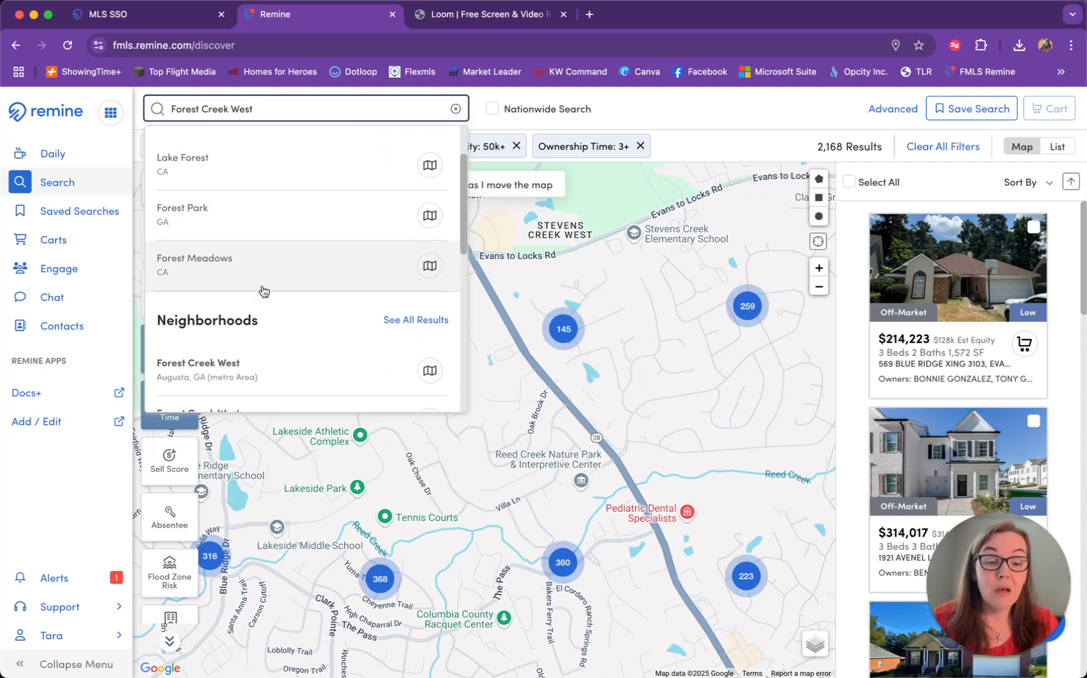
scroll(262, 291, "down", 3)
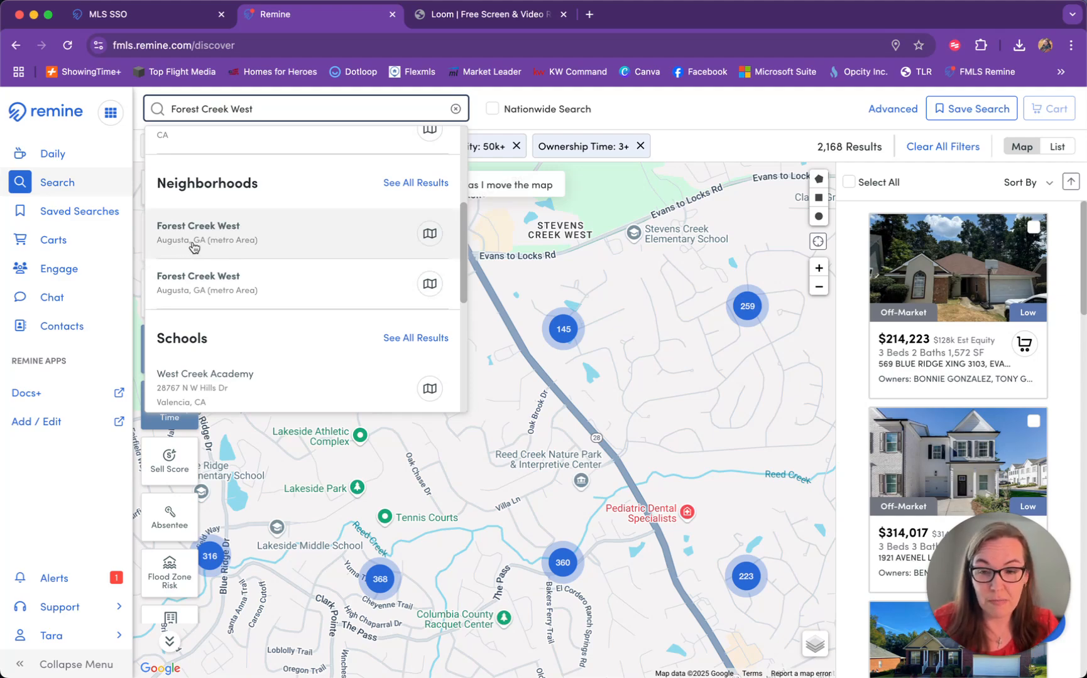
left_click(288, 242)
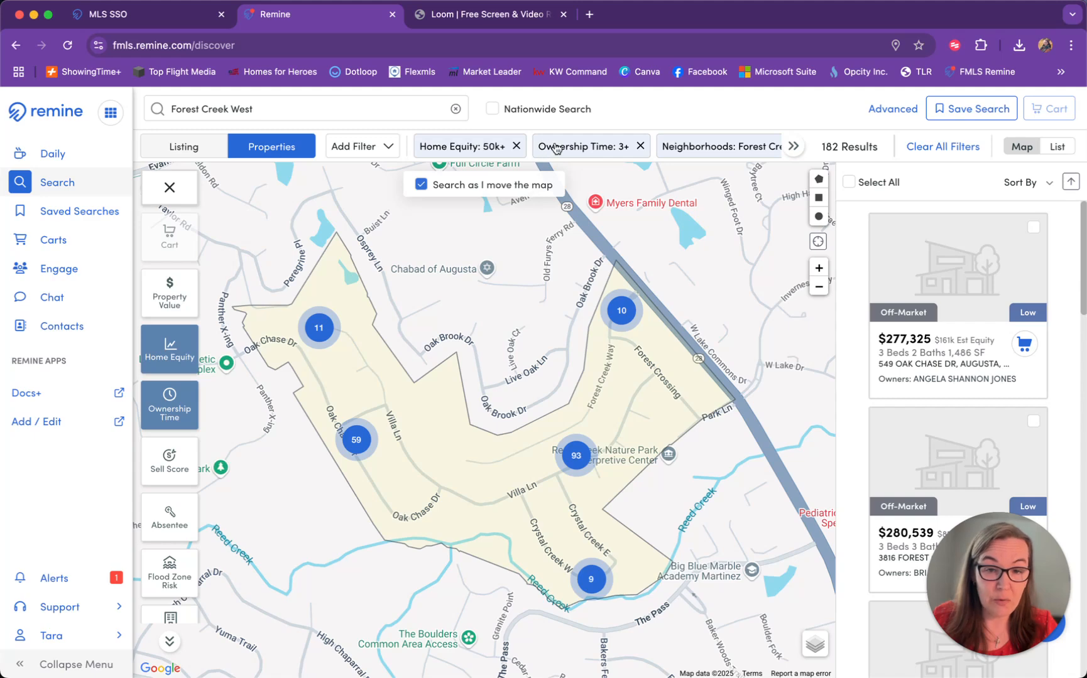
- Draw a closed polygon search area around Forest Creek West, bounded by Highway 28, The Pass, Lakeside Park and Evans to Locks Rd
left_click(819, 270)
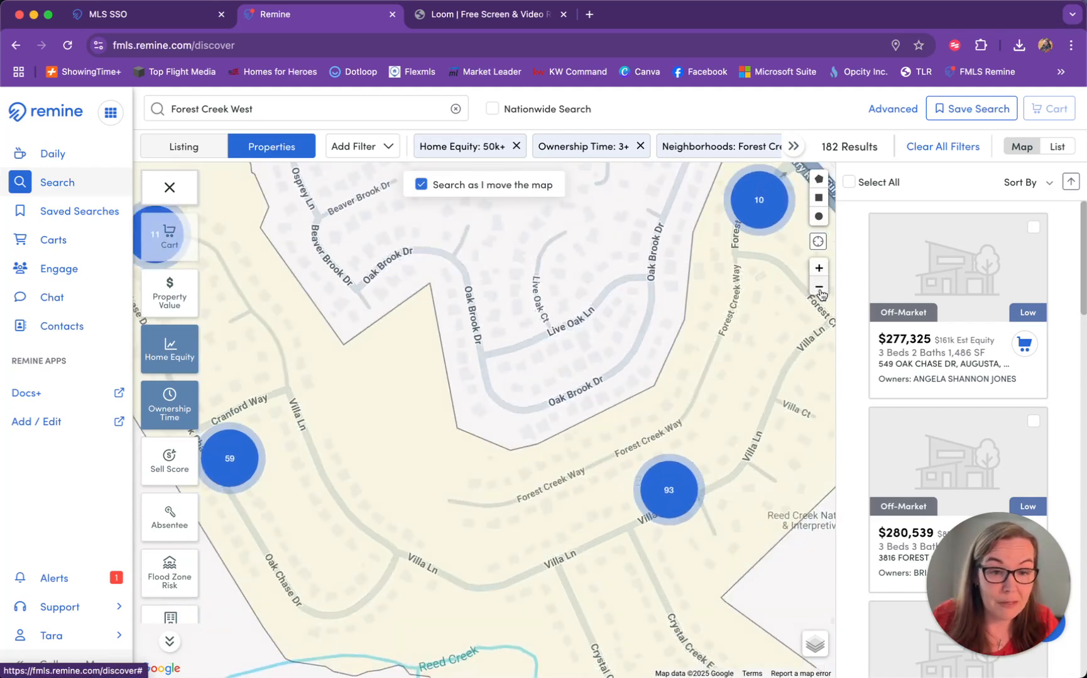
left_click(819, 289)
left_click(819, 288)
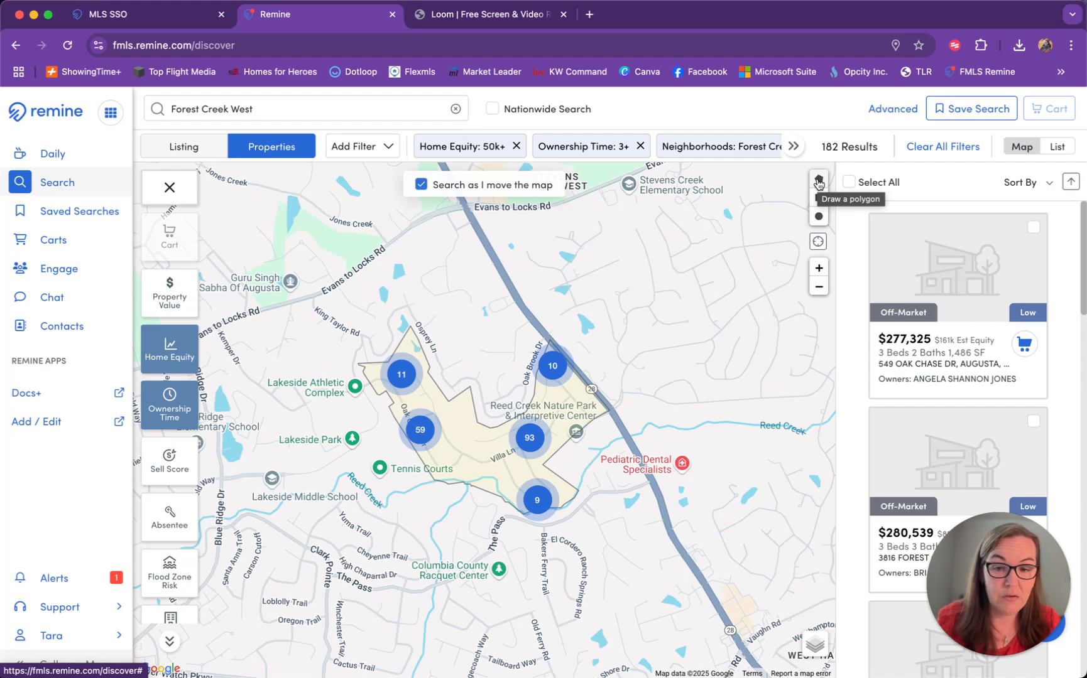
scroll(818, 184, "down", 2)
left_click_drag(699, 262, 632, 352)
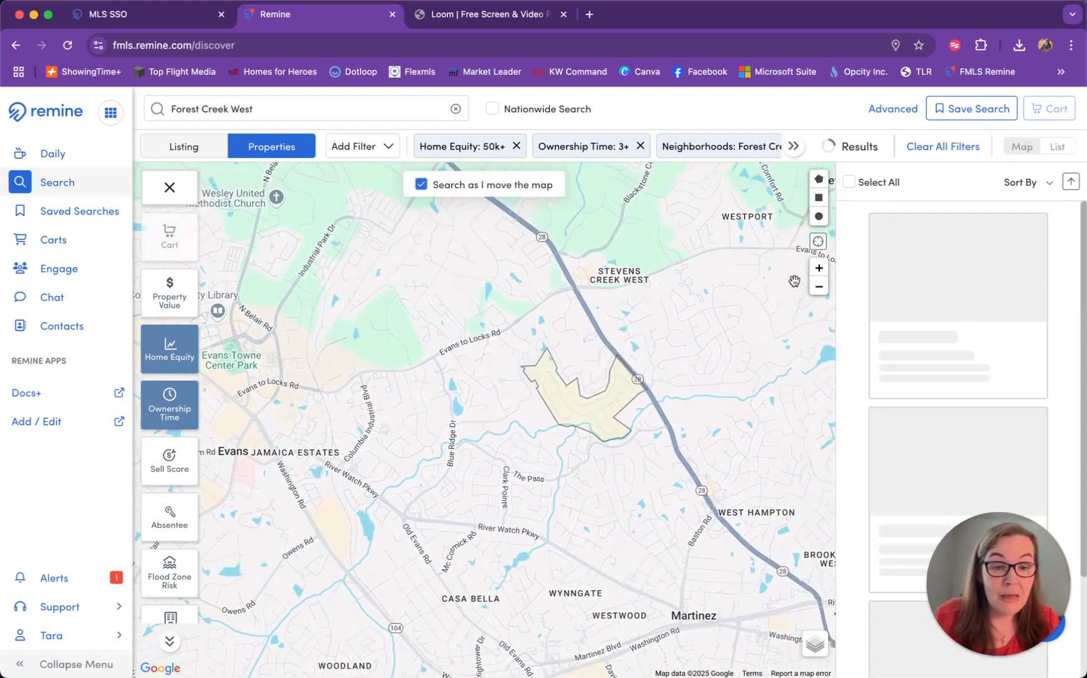
left_click(819, 268)
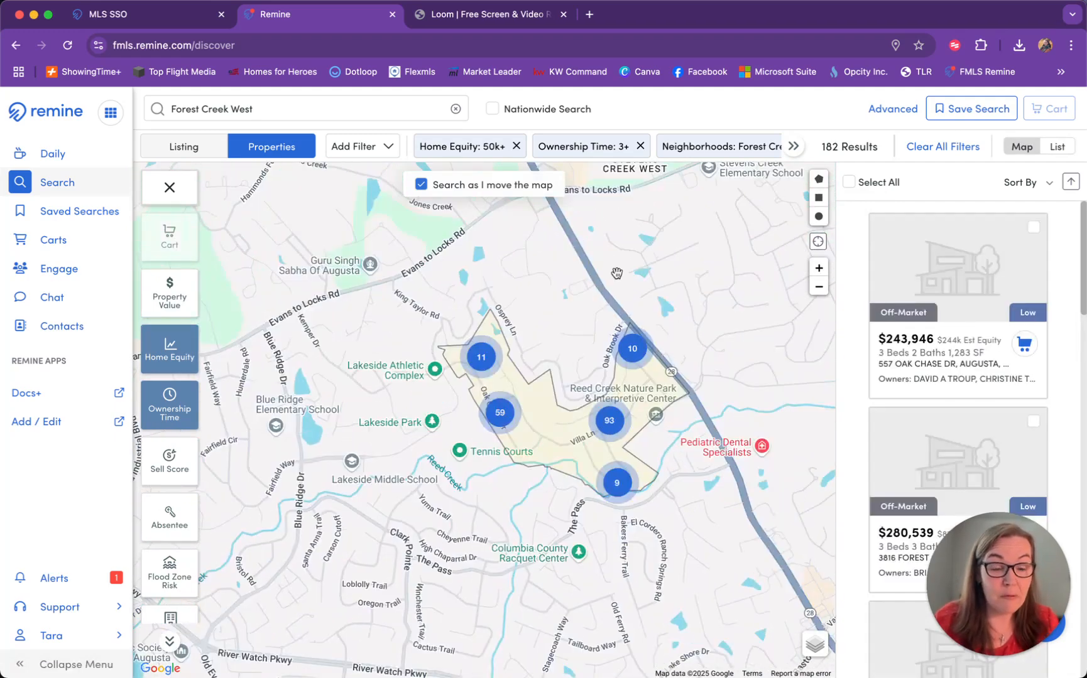
left_click(826, 189)
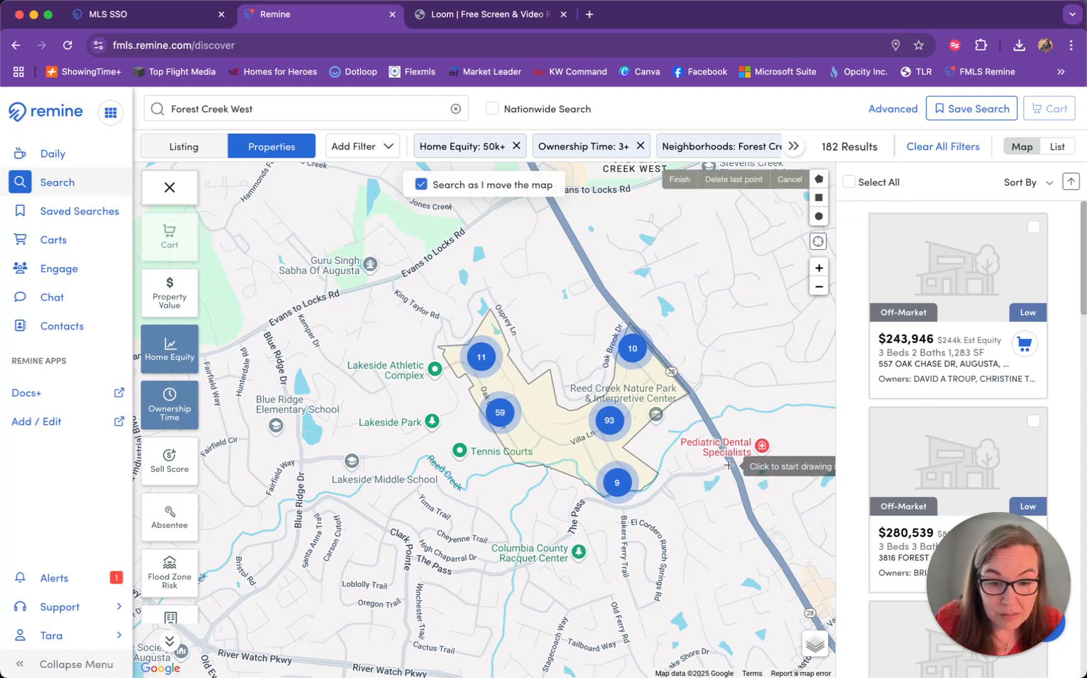
left_click(588, 266)
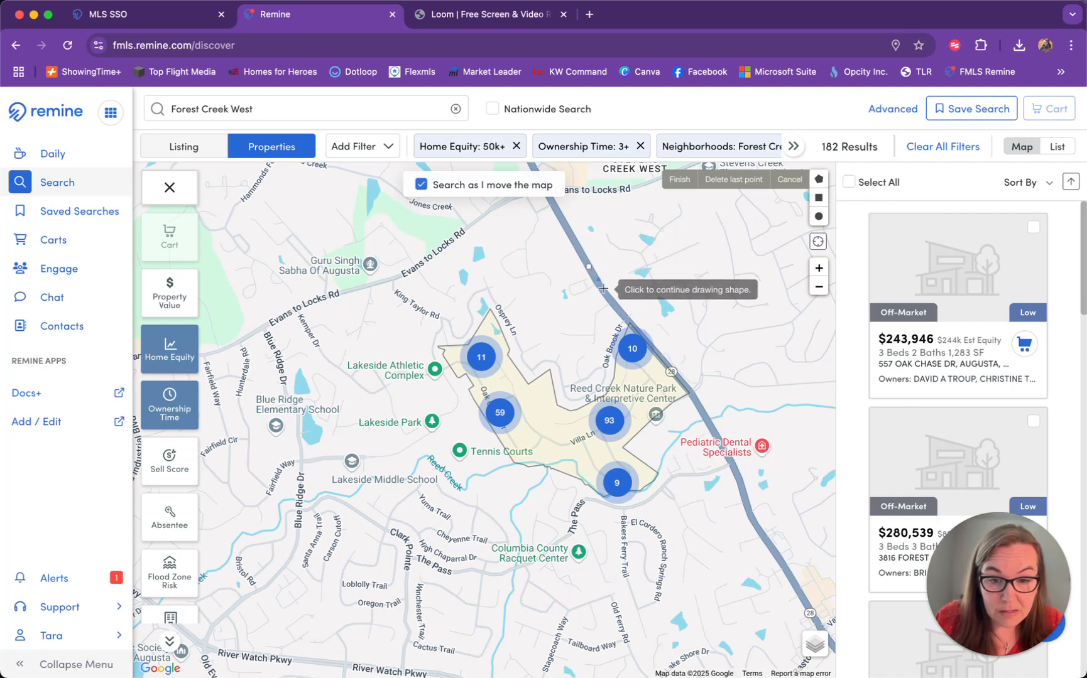
left_click(614, 304)
left_click(654, 342)
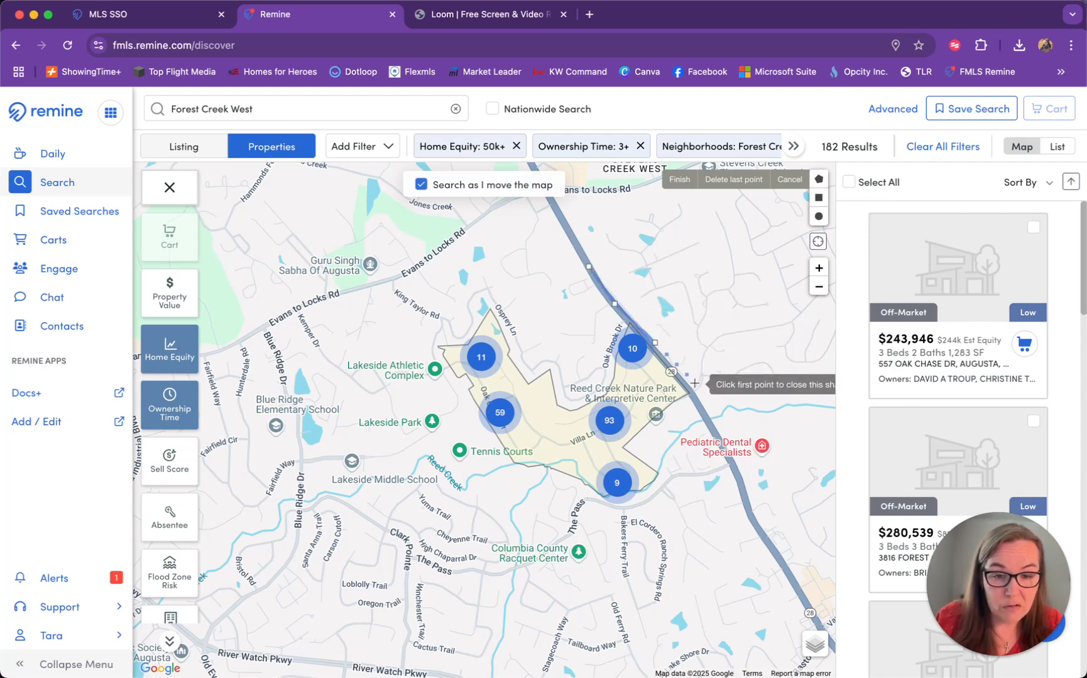
left_click(694, 389)
left_click(712, 423)
left_click(678, 439)
left_click(655, 481)
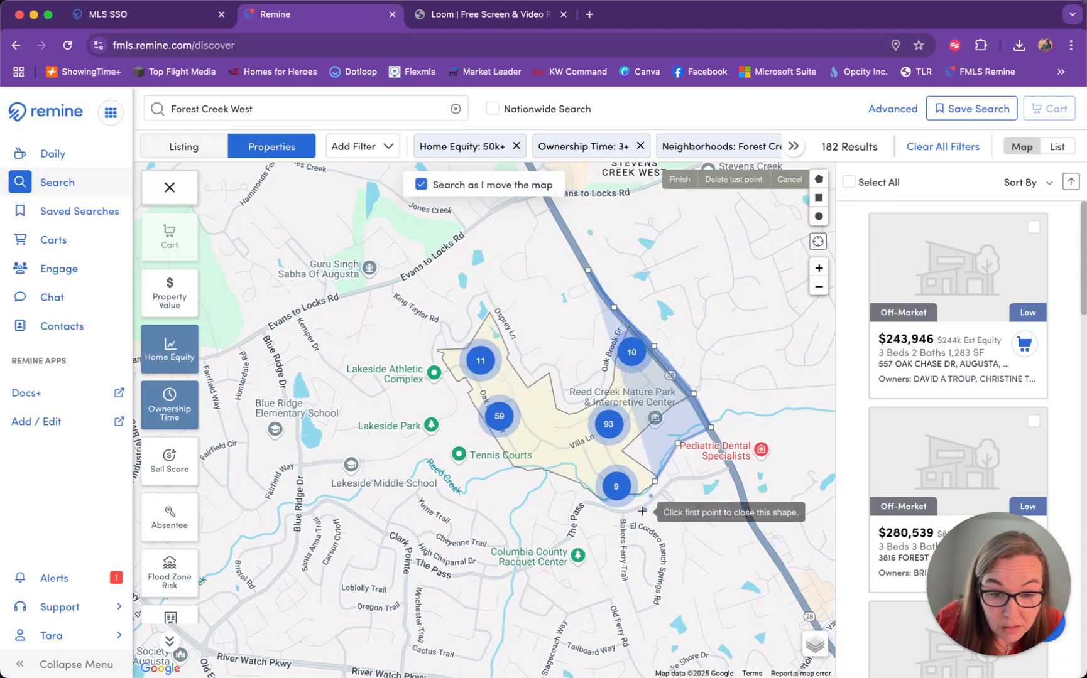
left_click(620, 513)
left_click(583, 503)
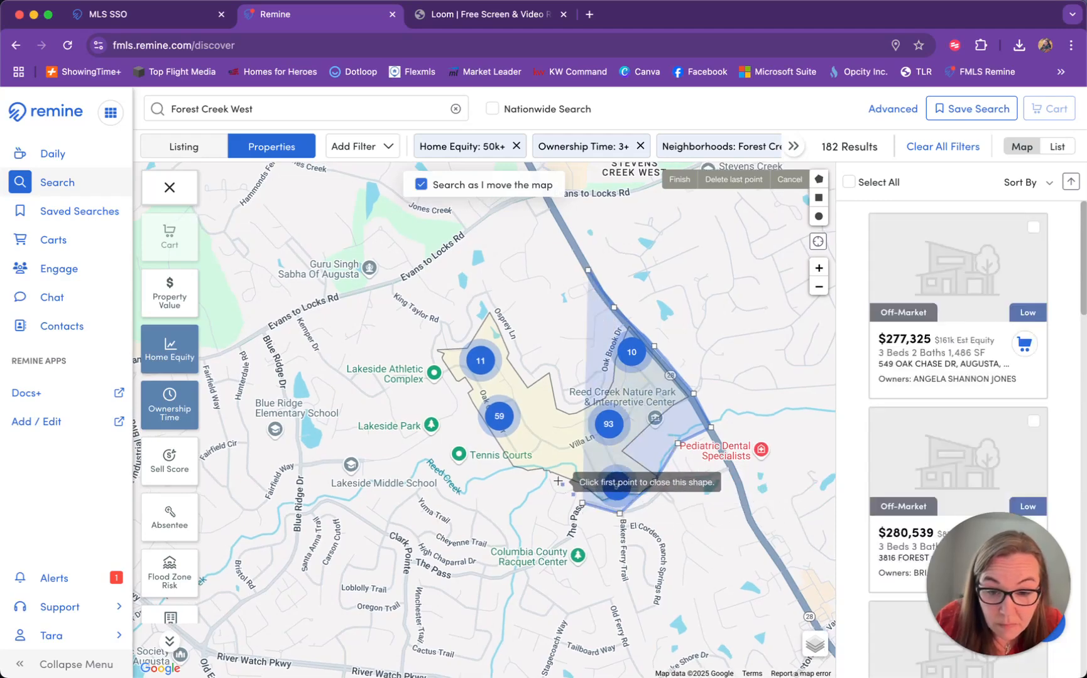
left_click(566, 541)
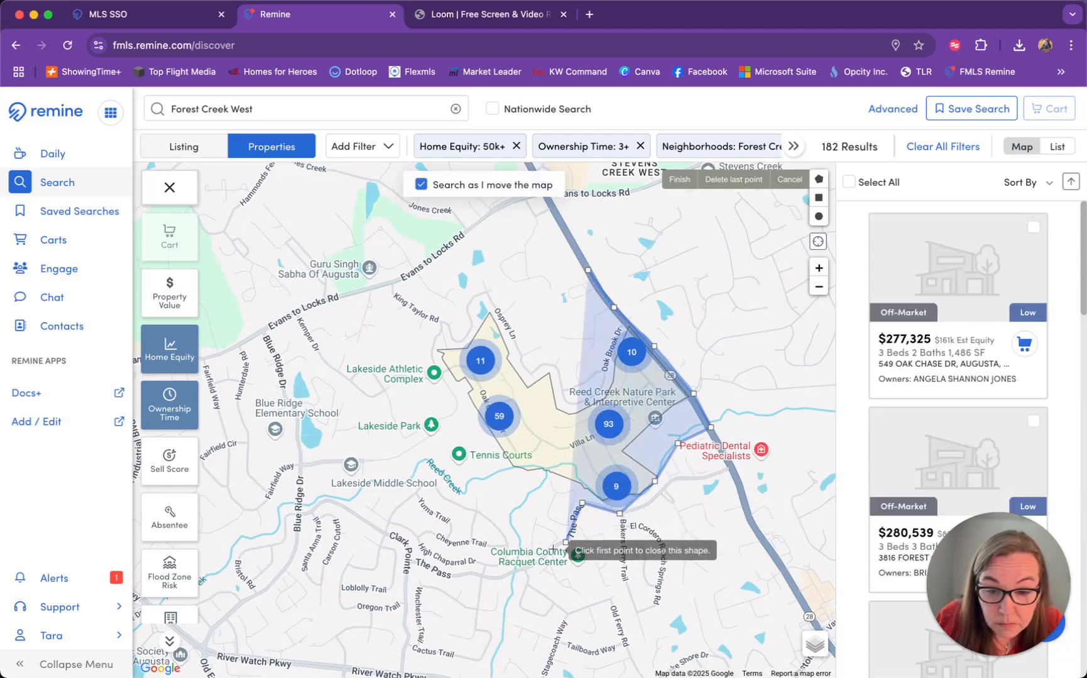
left_click(526, 564)
left_click(483, 477)
left_click(407, 415)
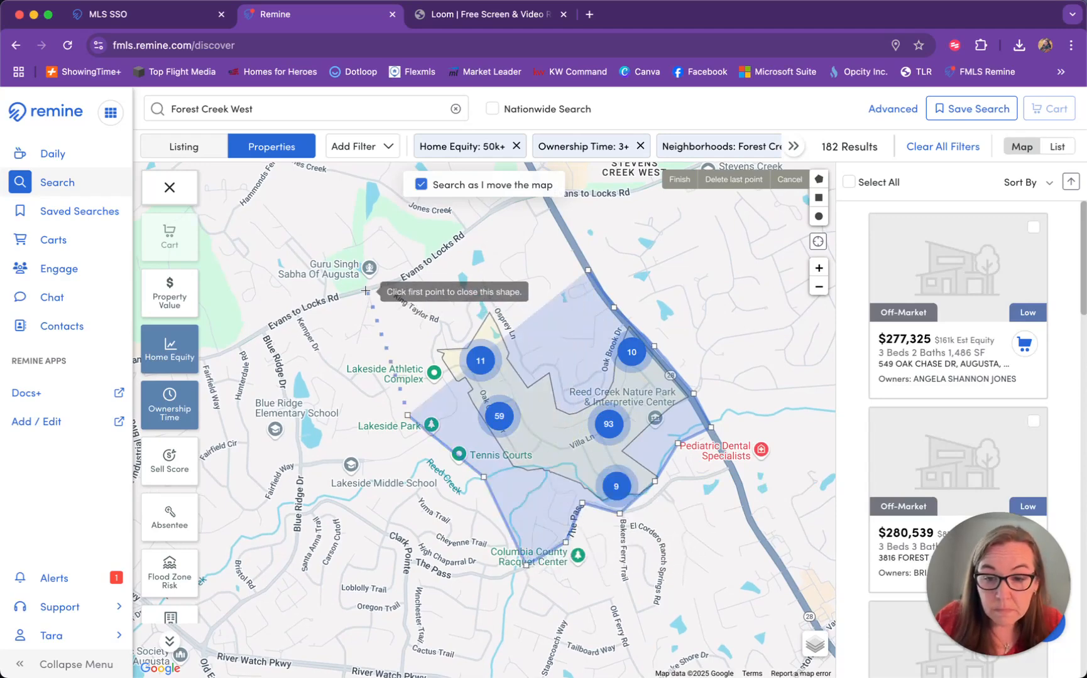
left_click(366, 290)
left_click(430, 264)
left_click(492, 214)
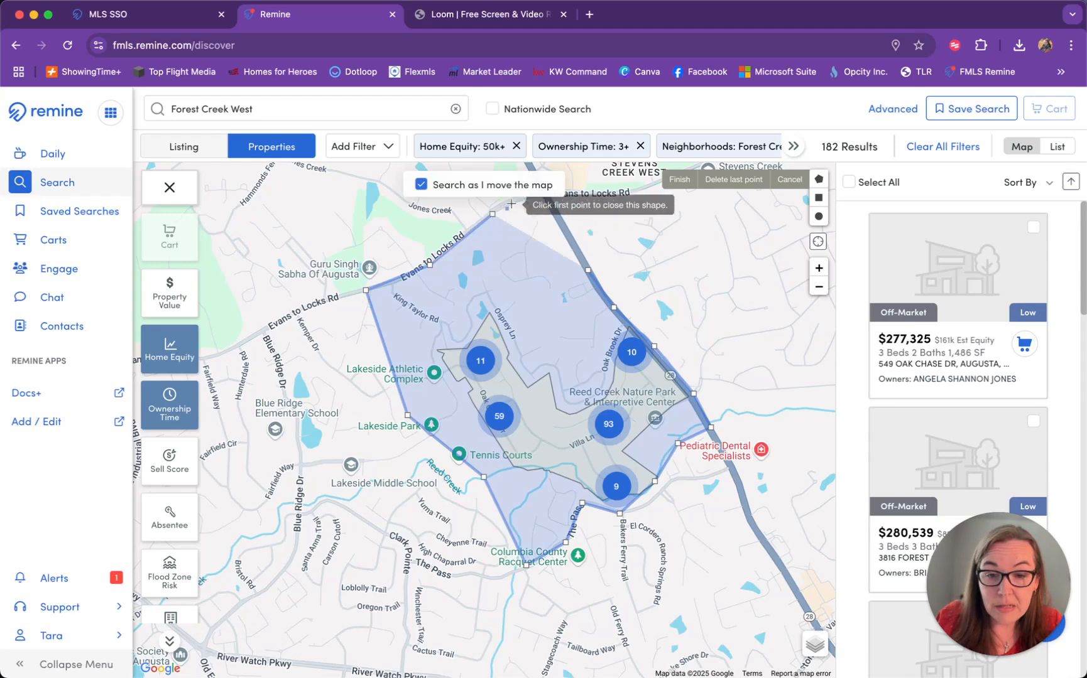
left_click(544, 198)
left_click(571, 233)
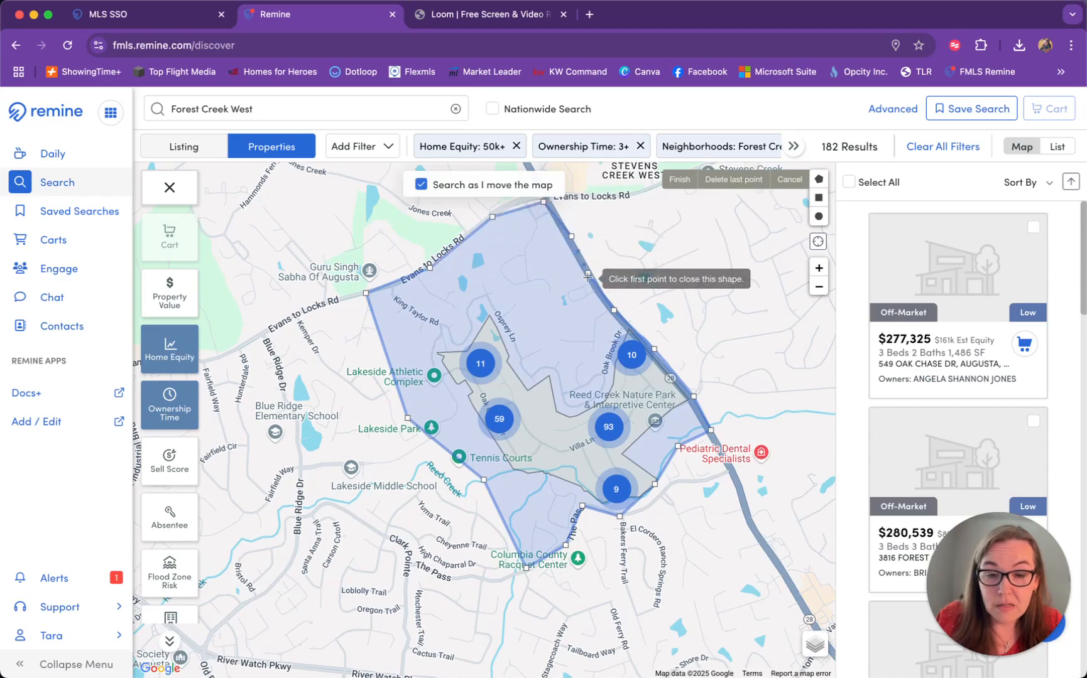
left_click(589, 274)
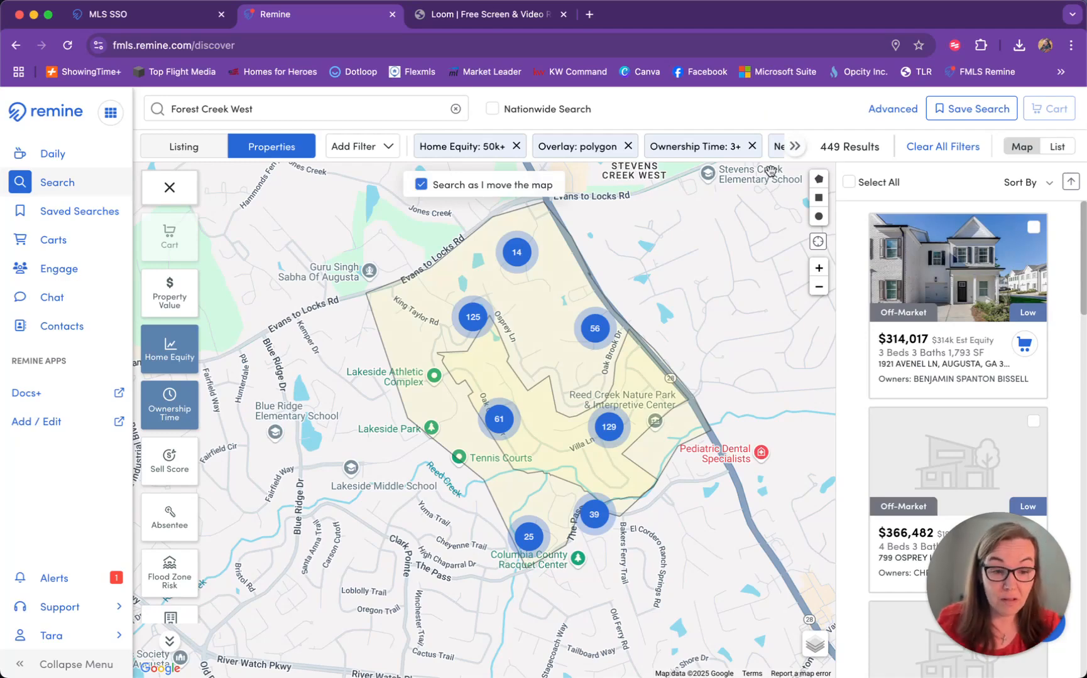
- Add a second small polygon south of Evans to Locks Rd, between Kemper Dr and the main area's western edge
left_click(818, 179)
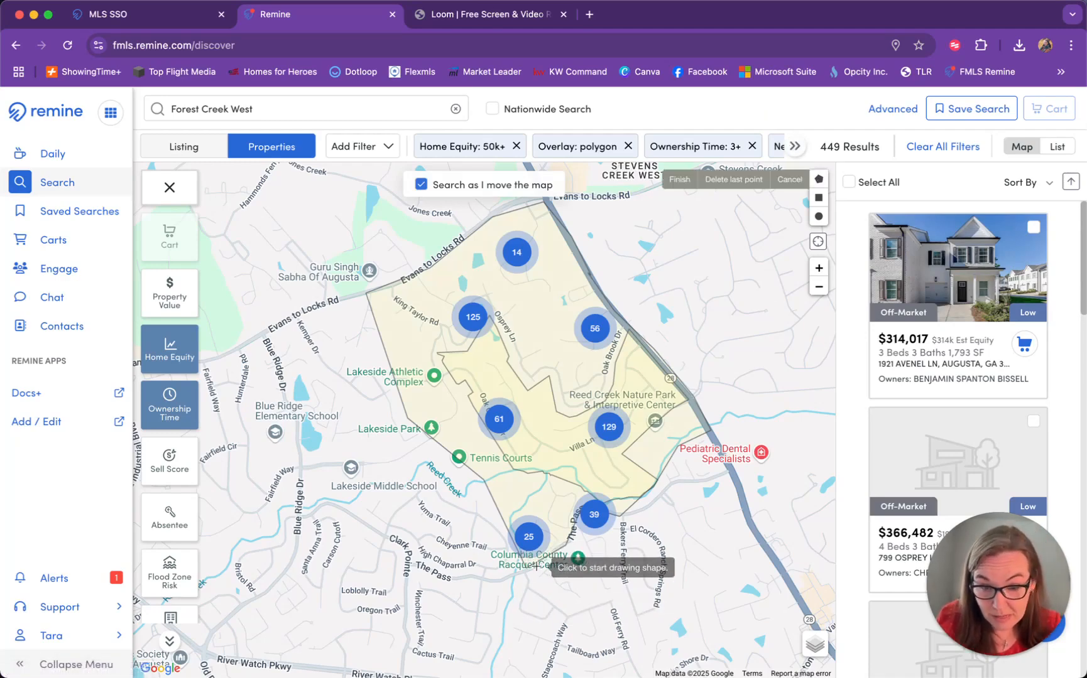
left_click(327, 307)
left_click(344, 355)
left_click(376, 356)
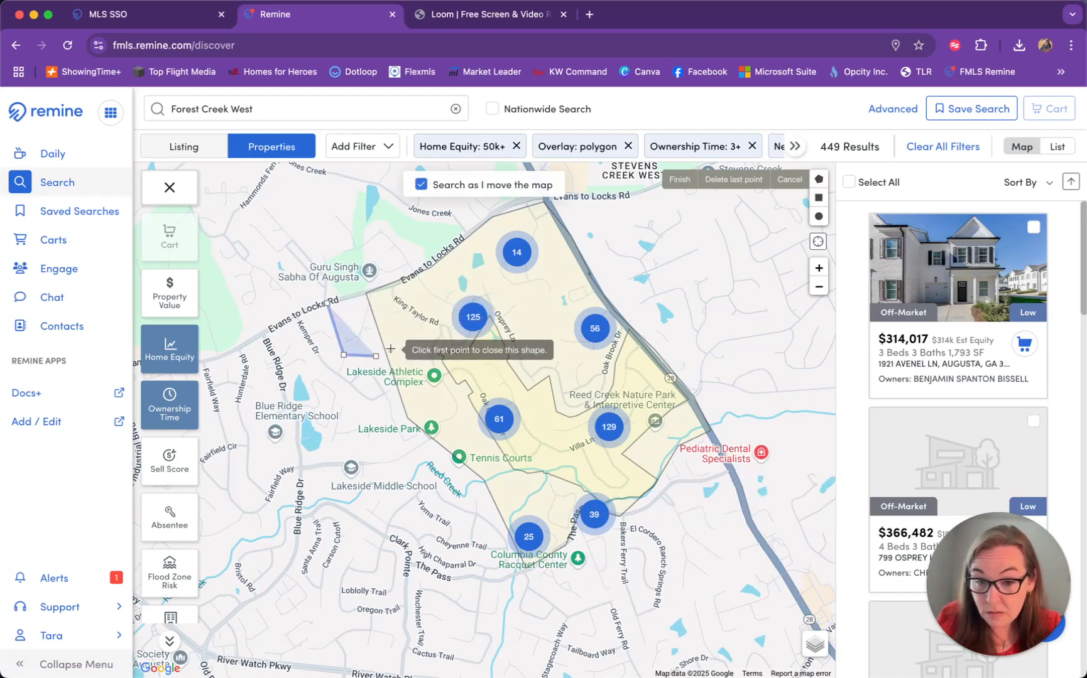
left_click(391, 348)
left_click(376, 287)
left_click(328, 306)
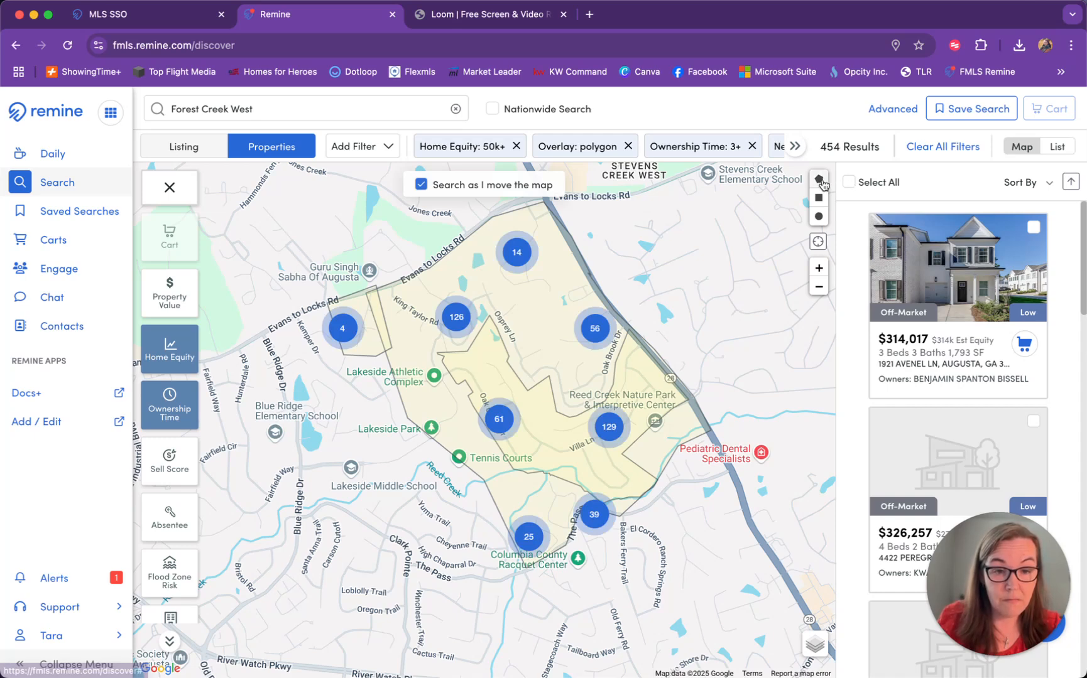
- Add a third polygon southeast of the main area, covering the El Cordero Ranch Springs Rd neighborhood up to Highway 28
left_click(819, 179)
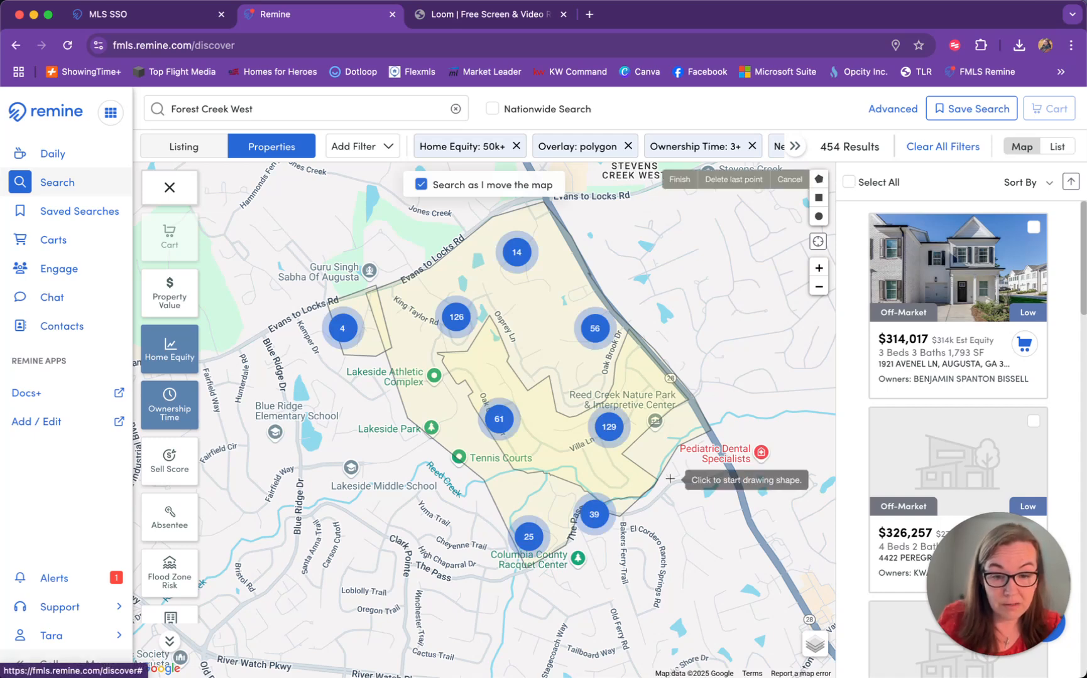
left_click(615, 510)
left_click(665, 535)
left_click(684, 608)
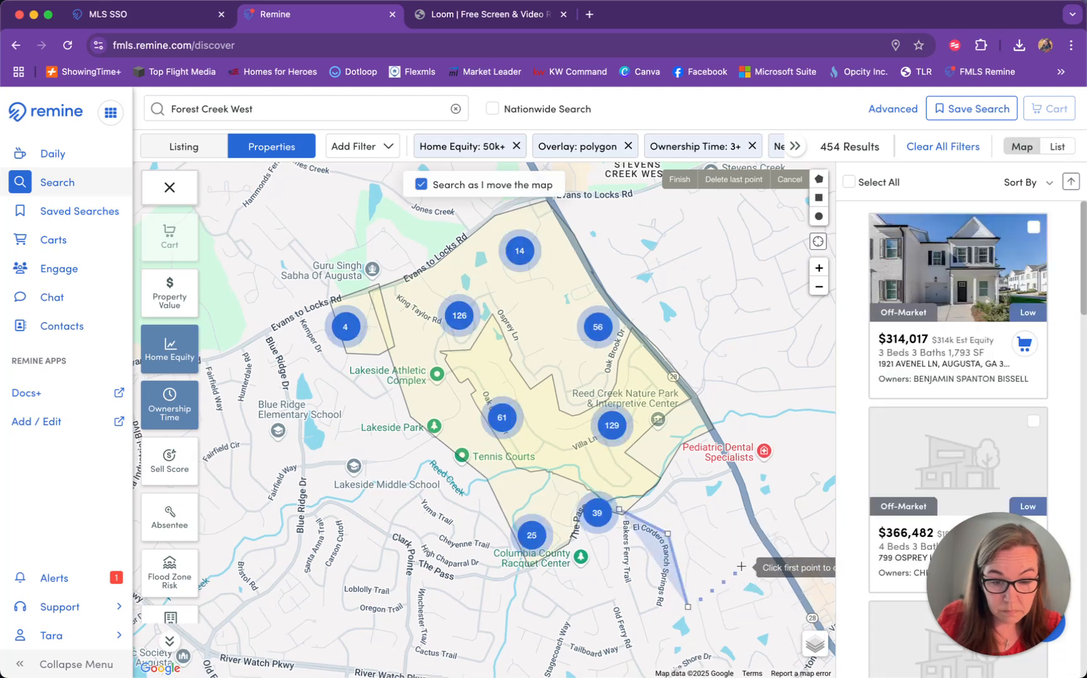
left_click(741, 566)
left_click(721, 501)
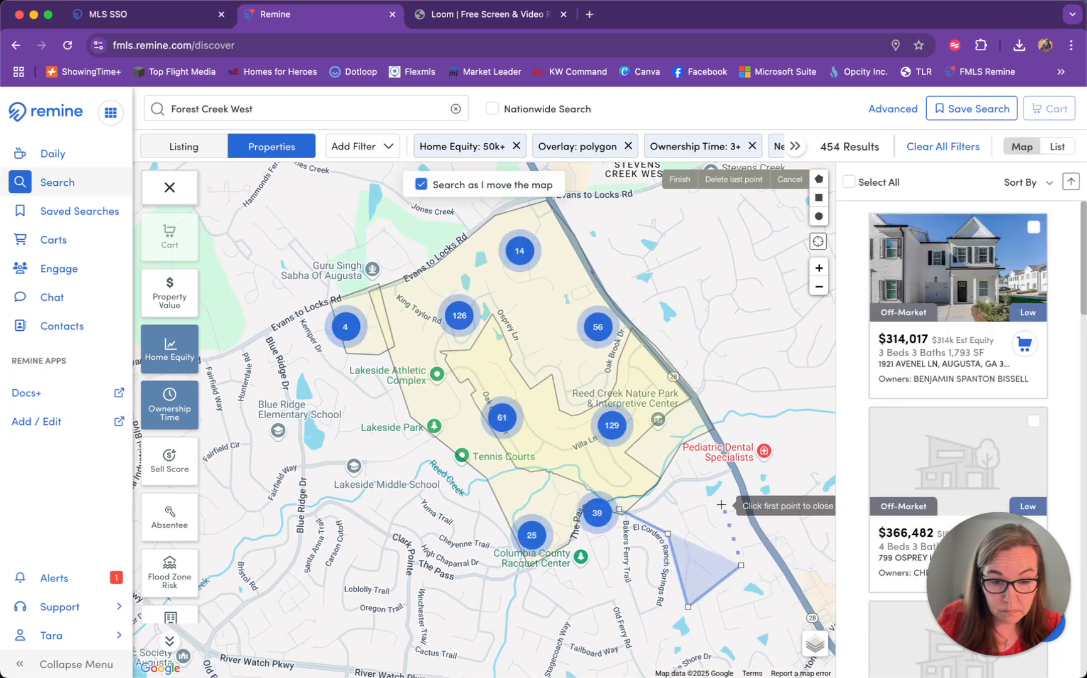
left_click(718, 438)
left_click(694, 398)
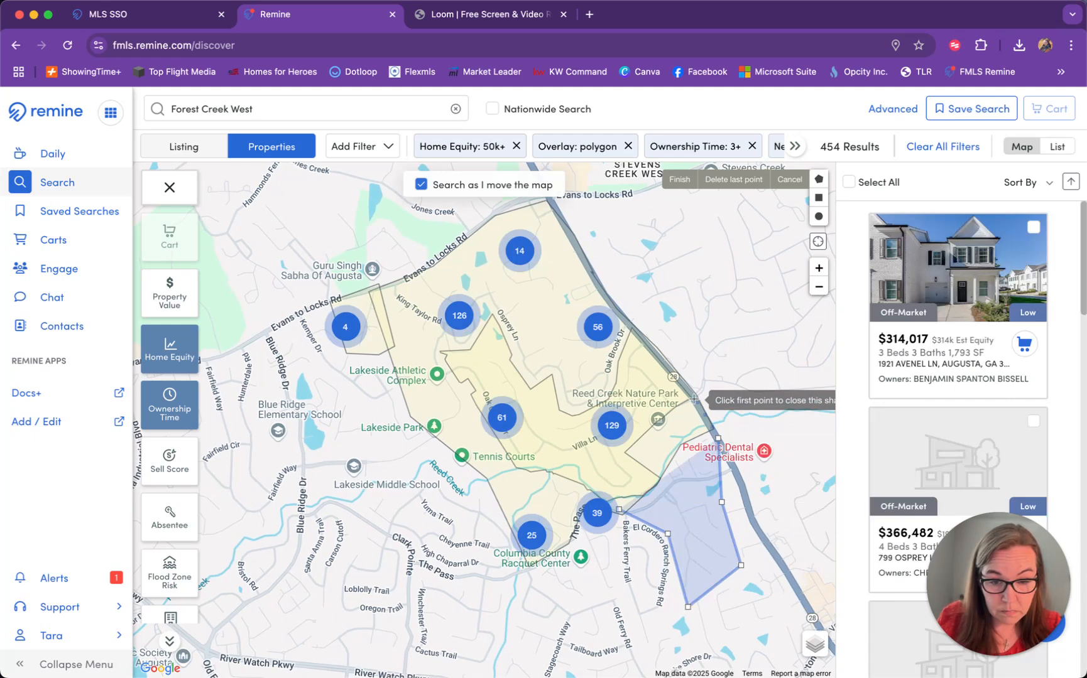
left_click(620, 510)
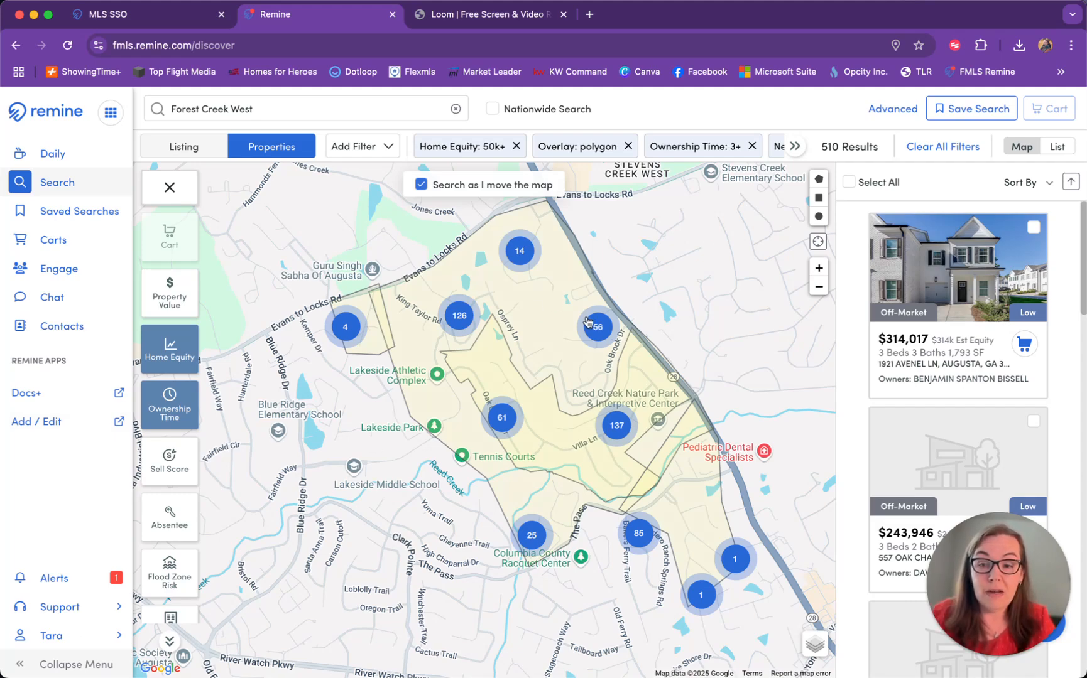
- Select all properties in the search results and start adding them to a cart
scroll(586, 322, "down", 3)
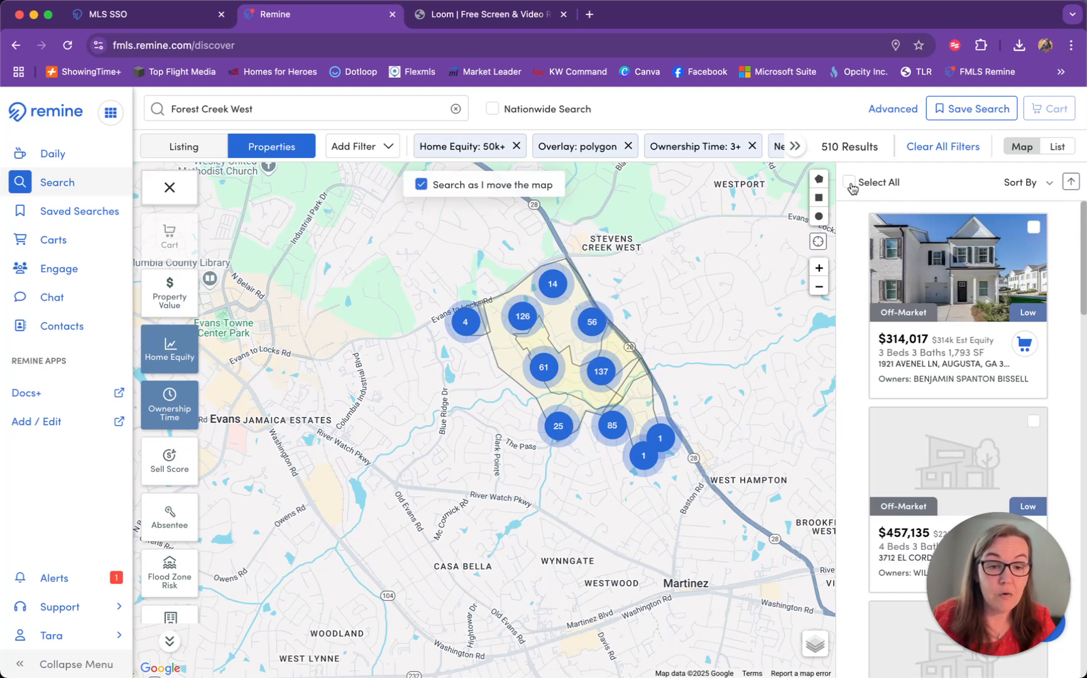
left_click(850, 183)
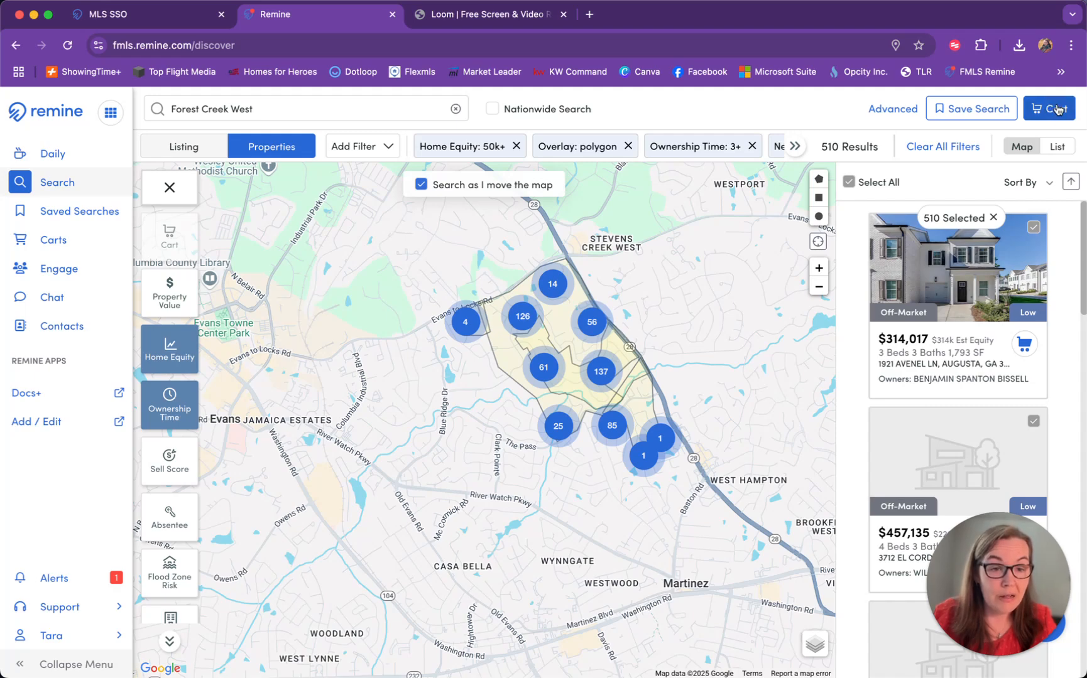
left_click(1058, 109)
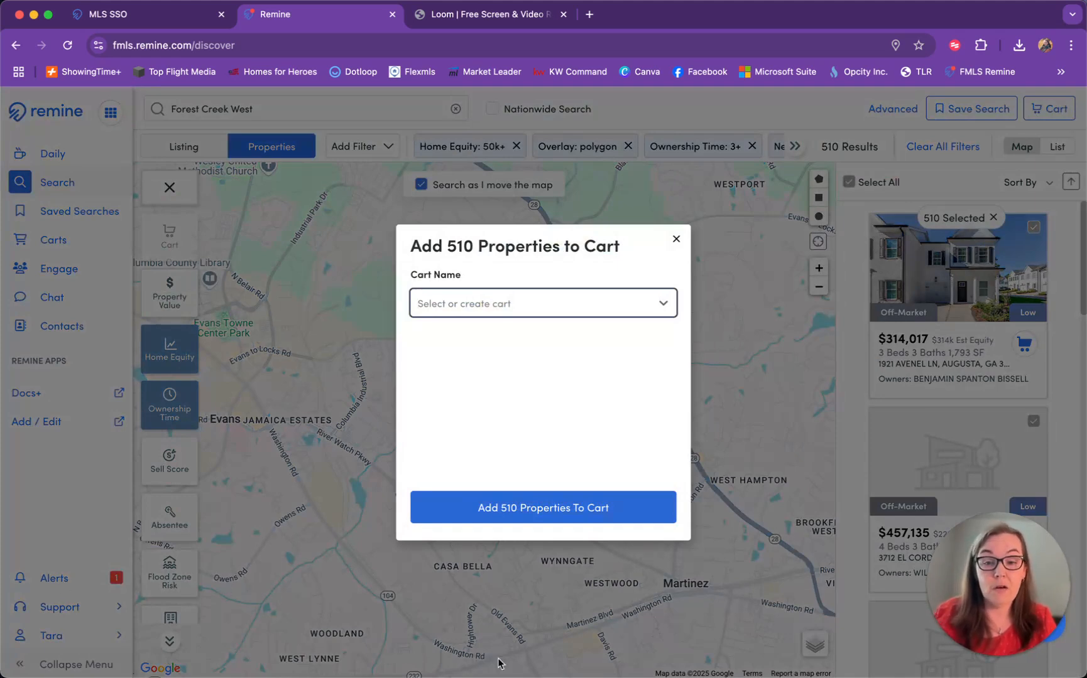
- Create a new cart named "4-25 Forest Creek West" and add the selected properties to it
left_click(625, 313)
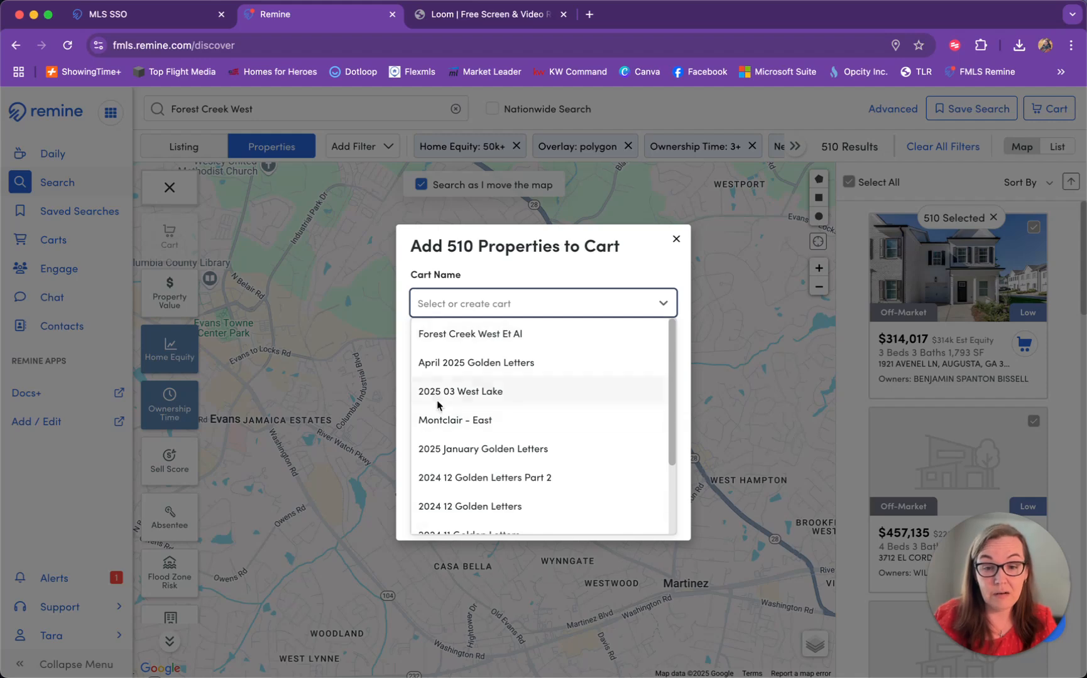
scroll(437, 404, "down", 4)
scroll(443, 405, "up", 4)
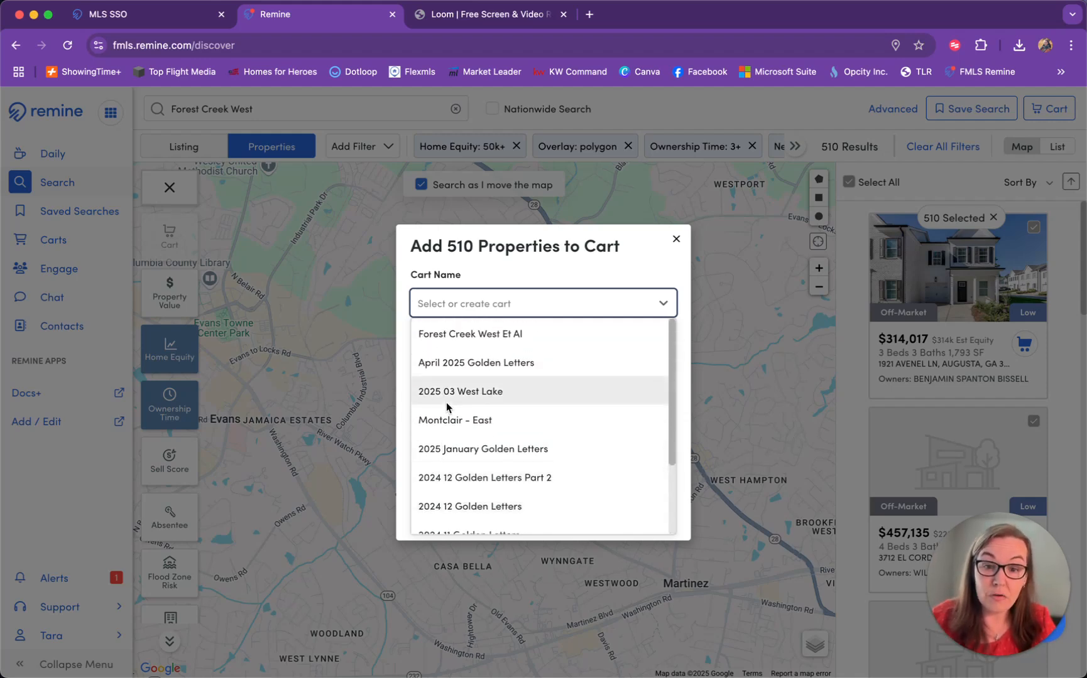
left_click(439, 303)
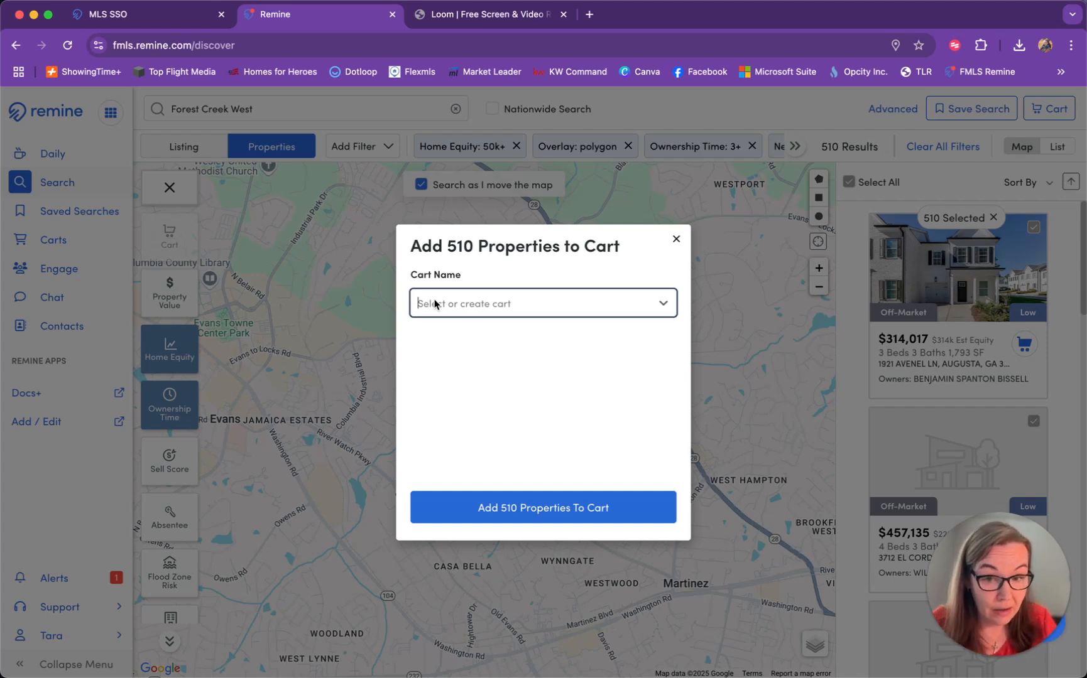
type("4-25")
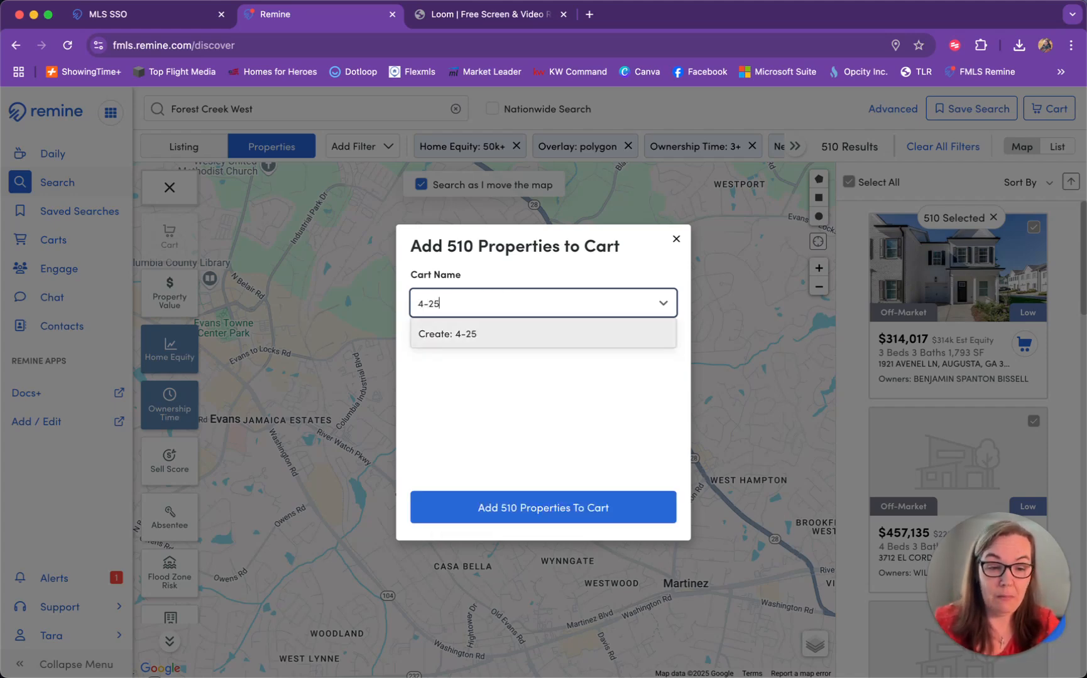
type(" Forest")
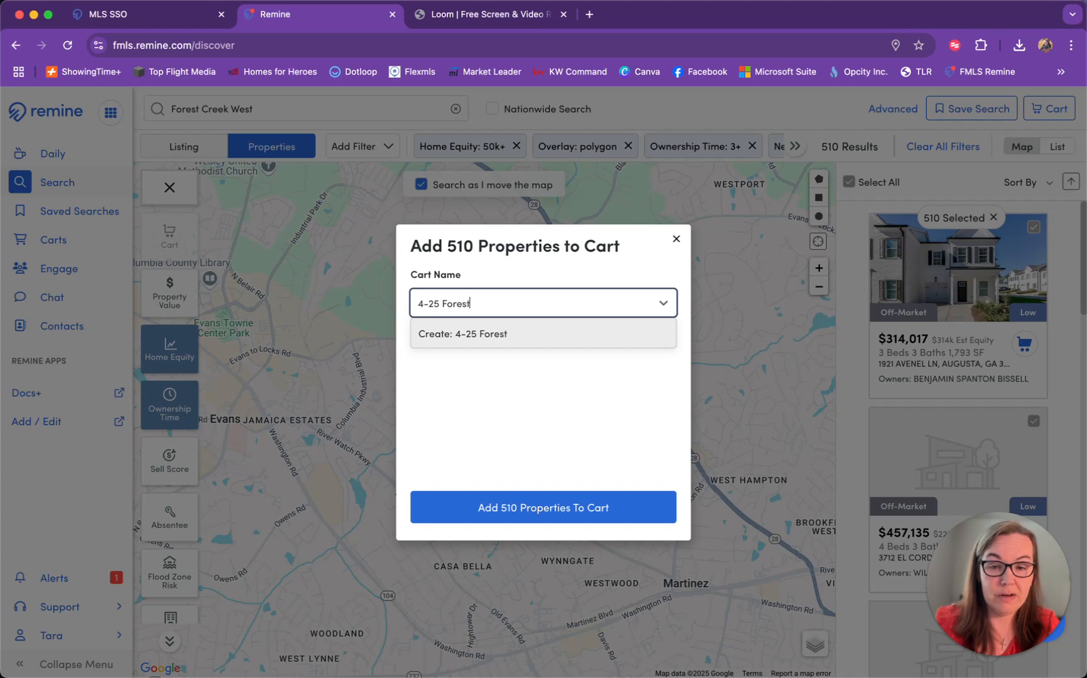
type(" Creek West")
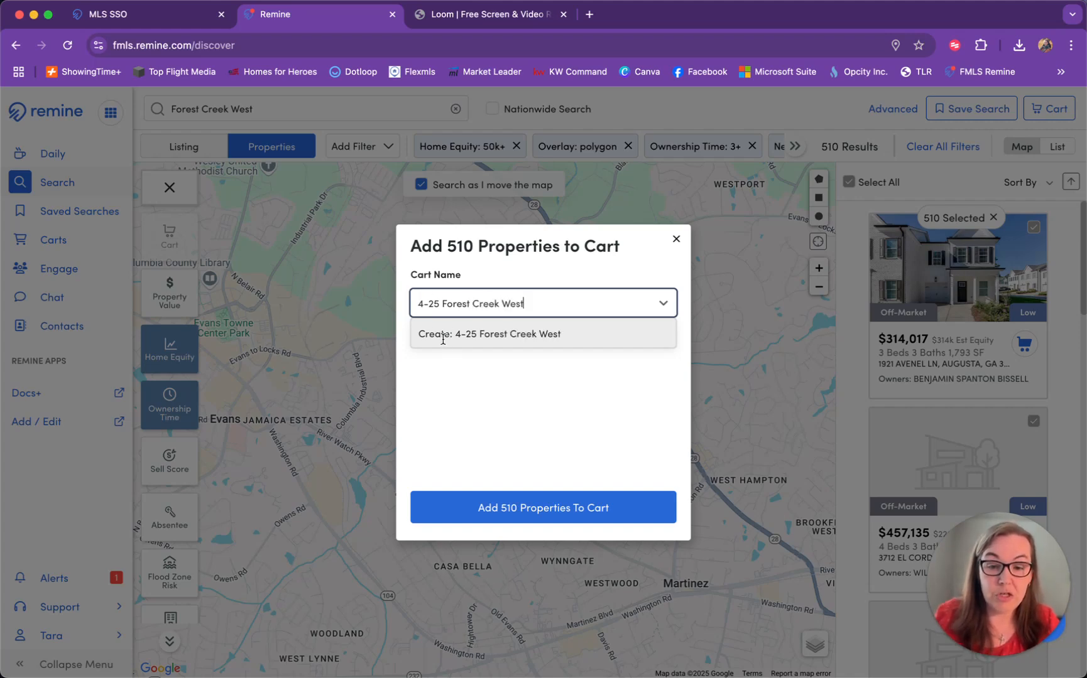
left_click(487, 336)
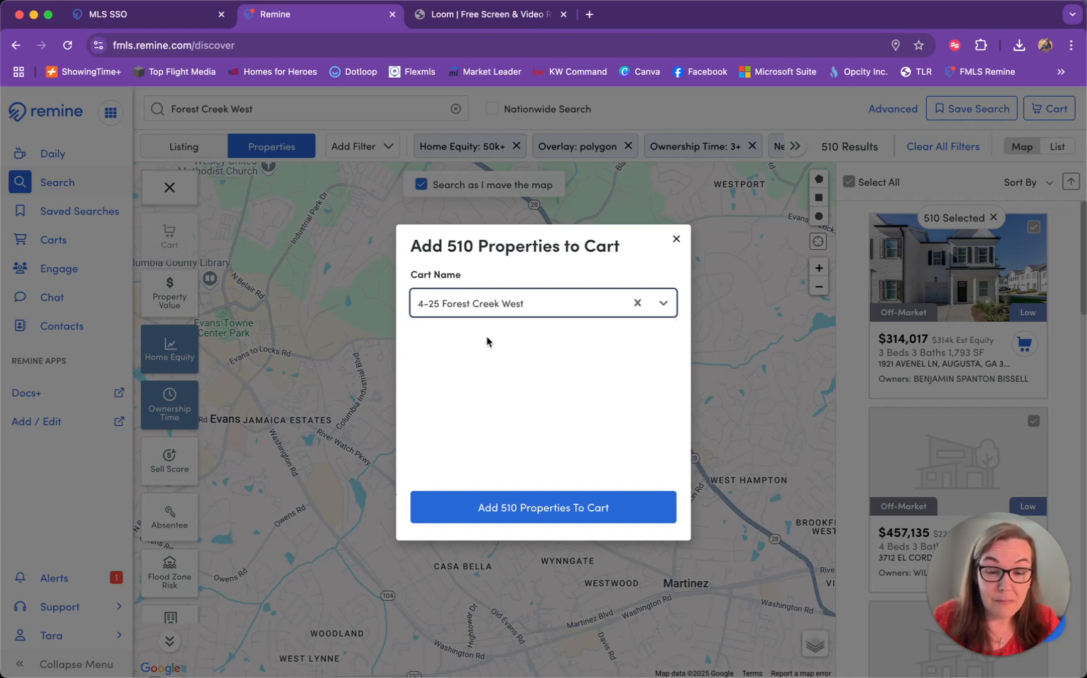
left_click(523, 509)
left_click(523, 509)
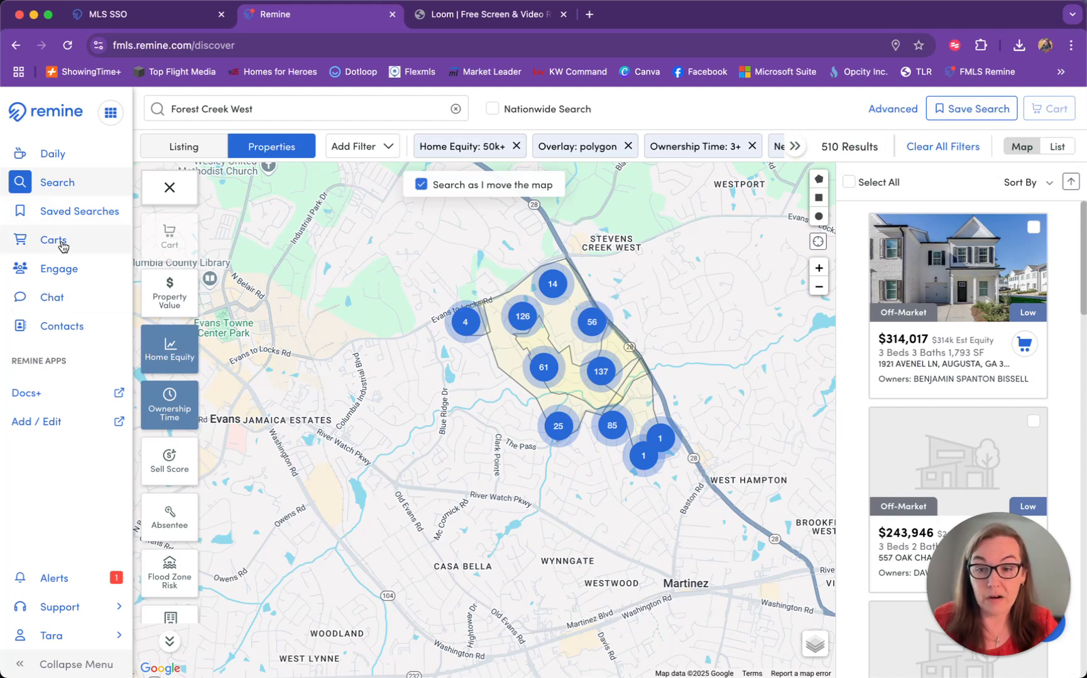
- Open the "4-25 Forest Creek West" cart to view its property list
left_click(63, 246)
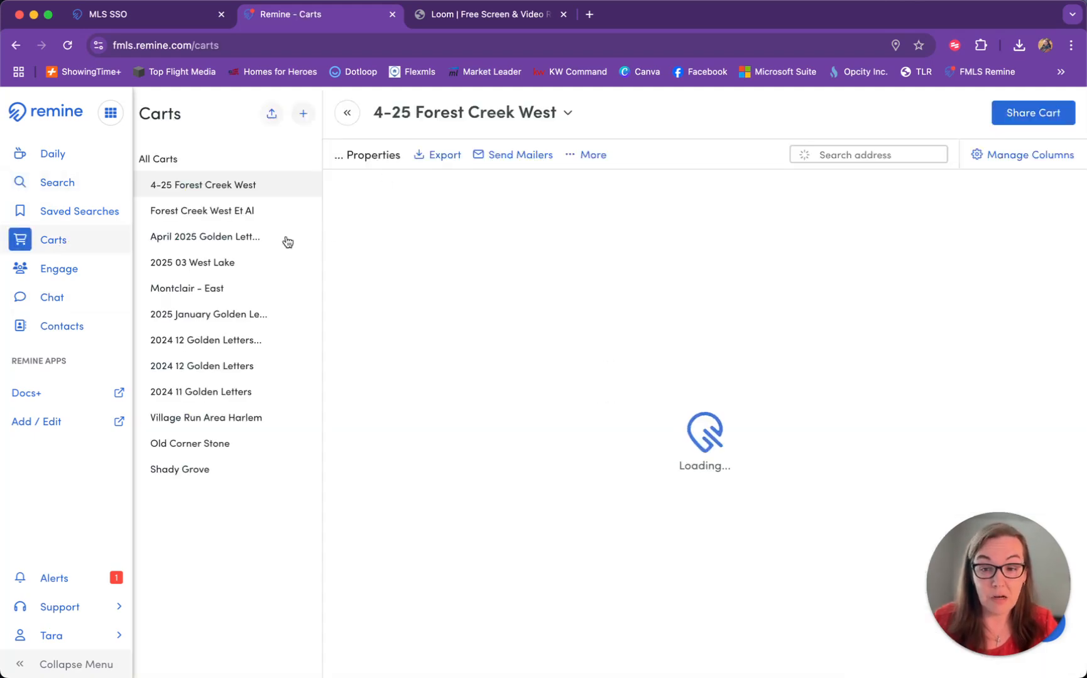
left_click(211, 187)
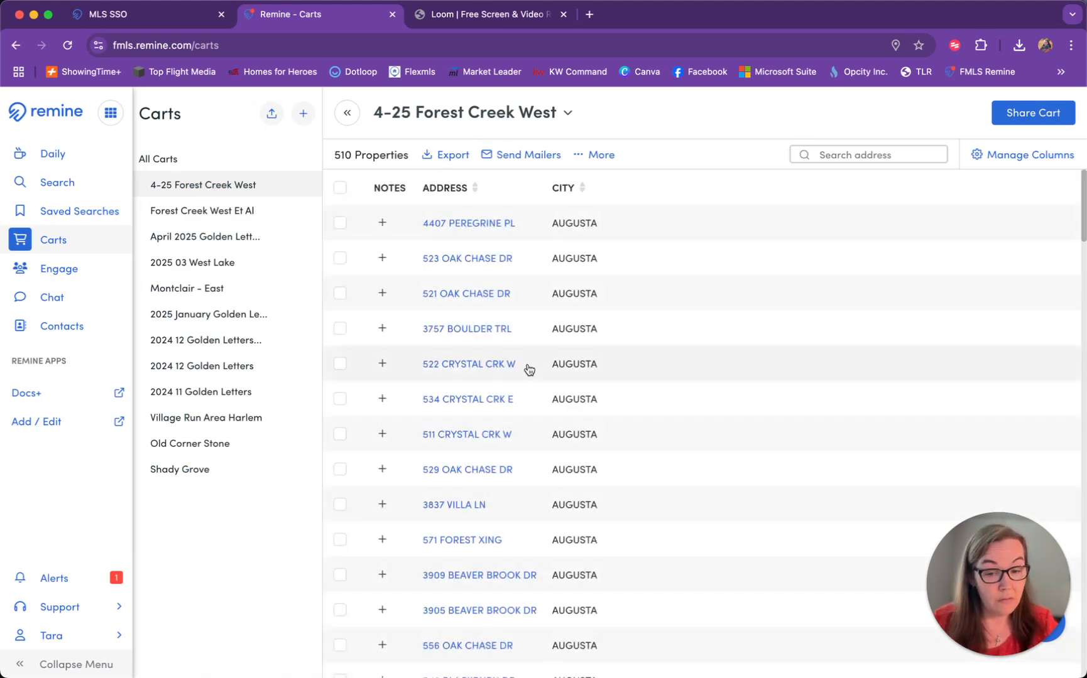
- Select all properties in the cart and start an export with the file name "April 2025"
left_click(339, 188)
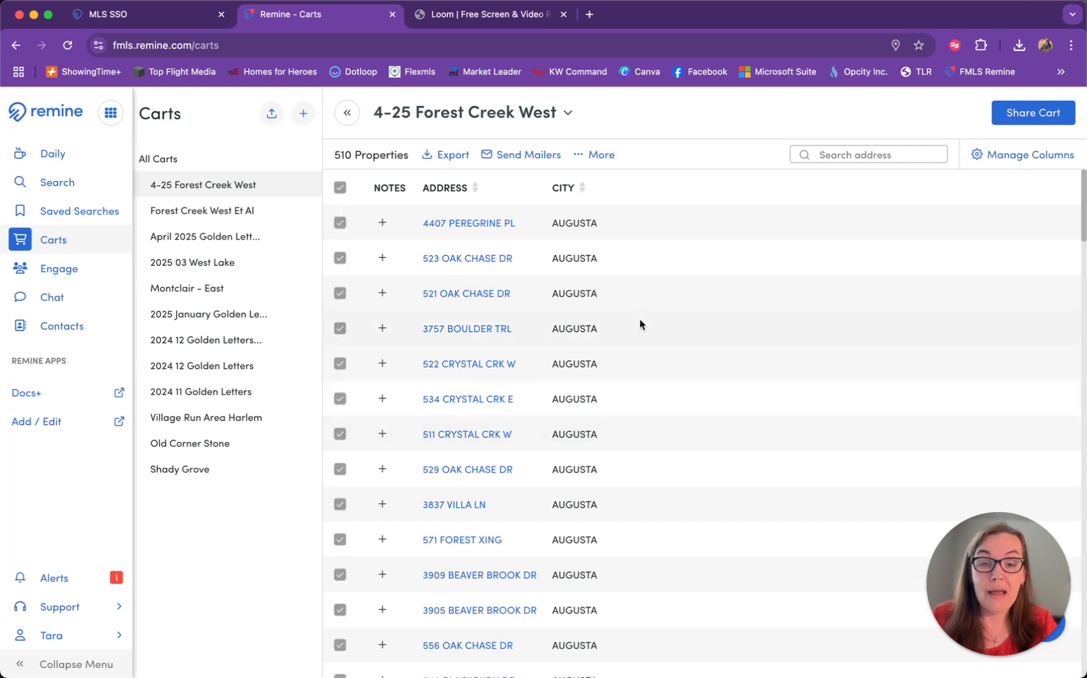
left_click(446, 157)
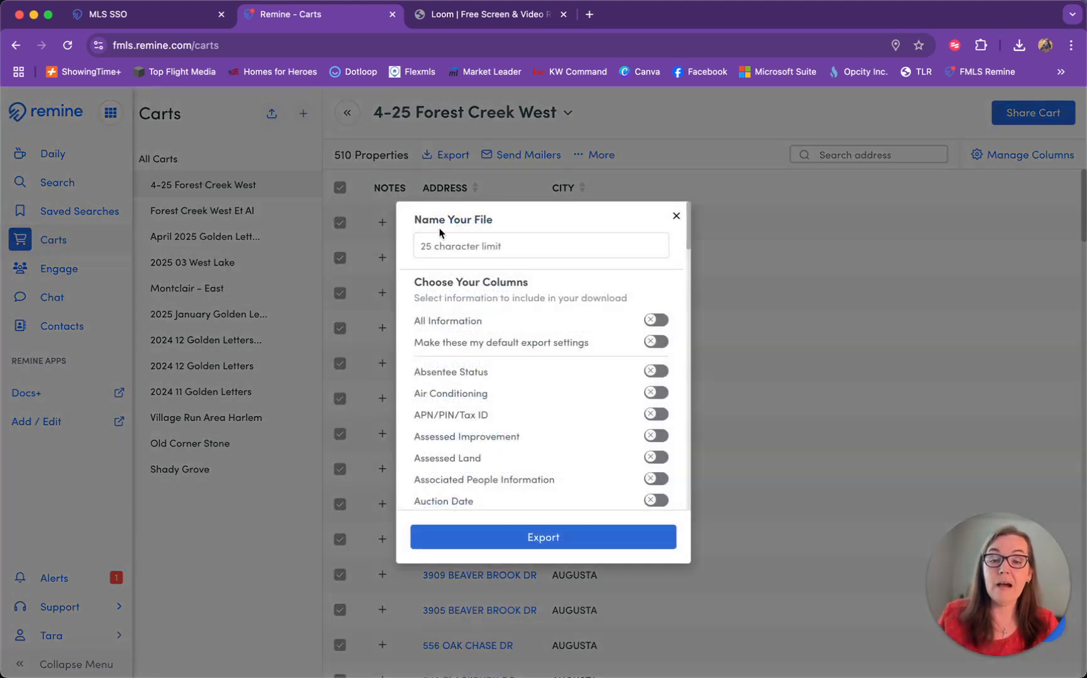
left_click(444, 248)
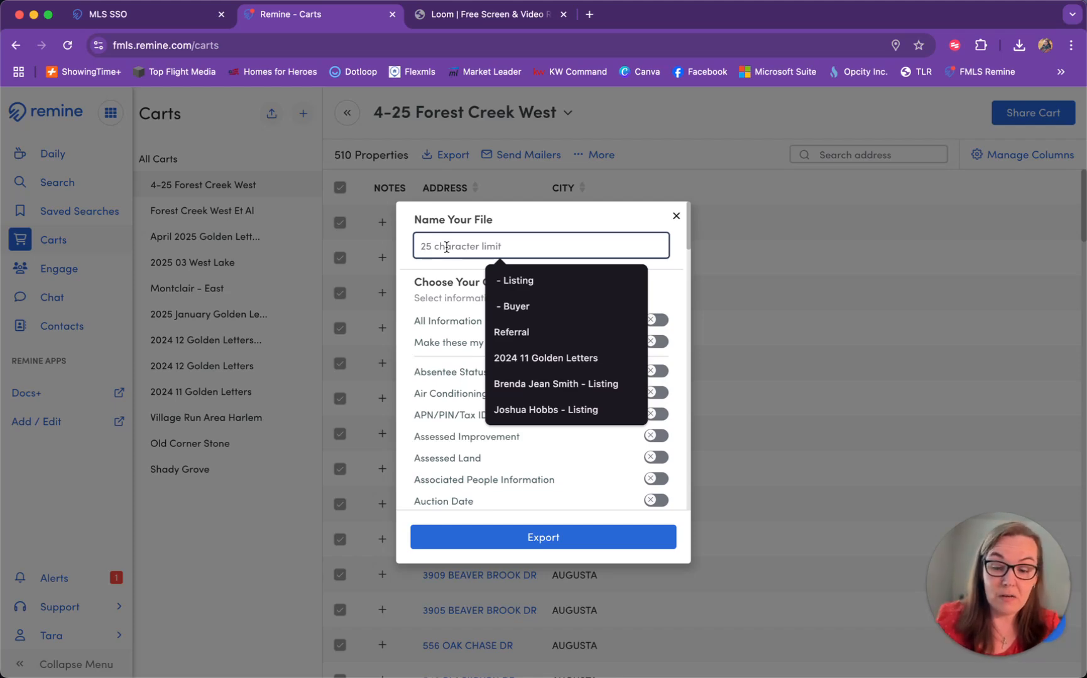
type("April 2")
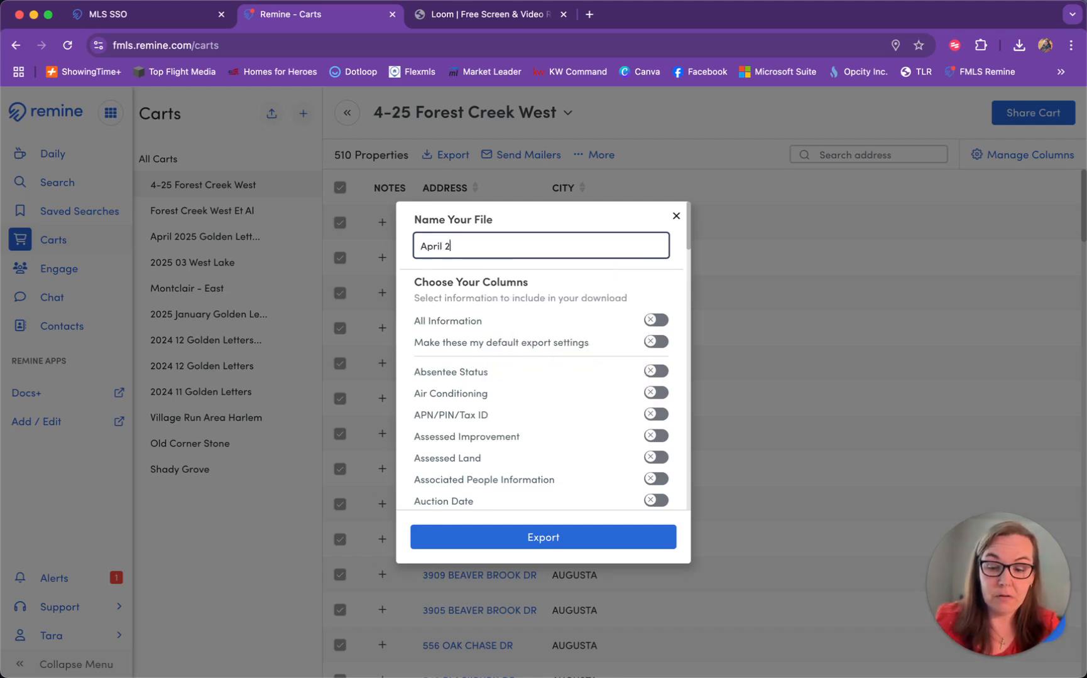
type("025")
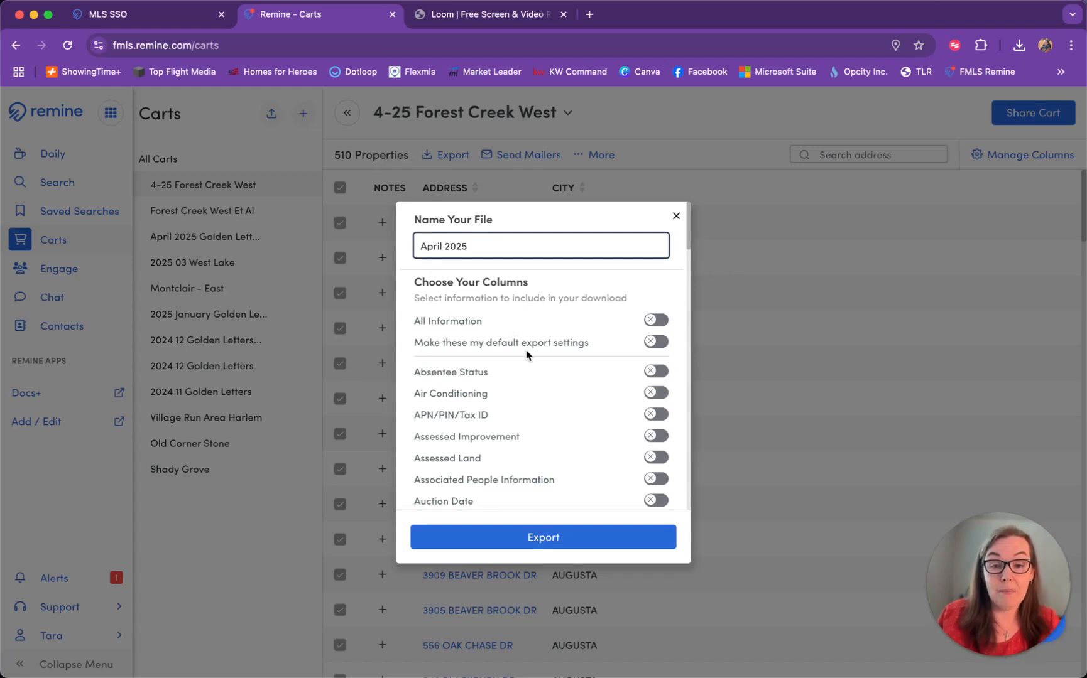
- Look through the full list of columns available for the export file
scroll(531, 381, "down", 3)
scroll(532, 381, "down", 10)
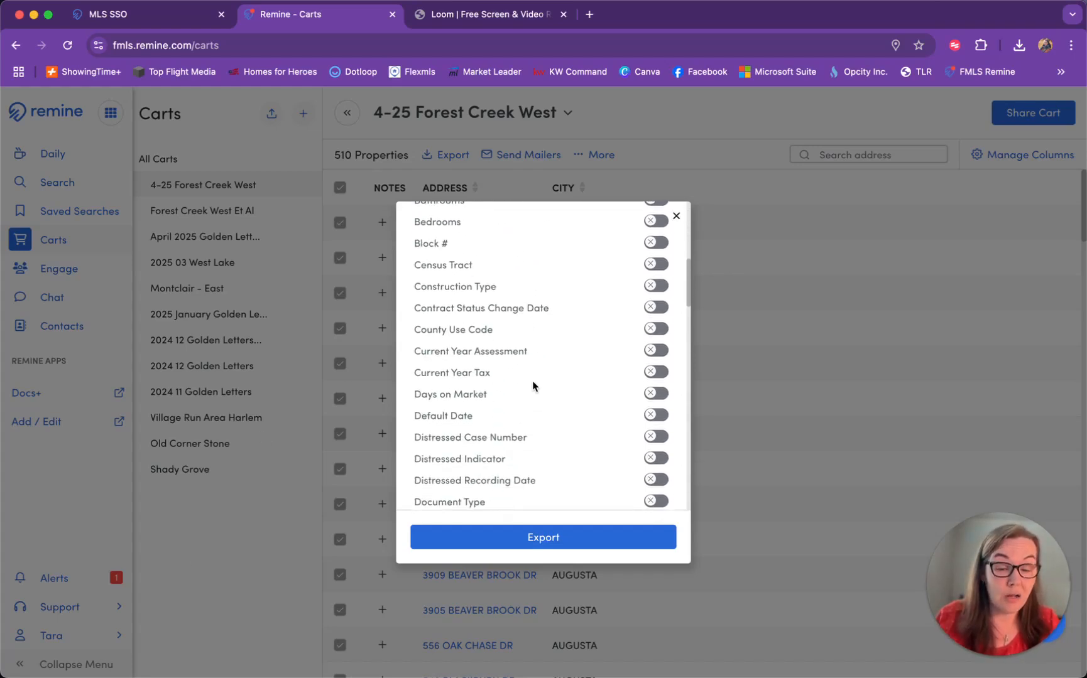
scroll(532, 381, "down", 12)
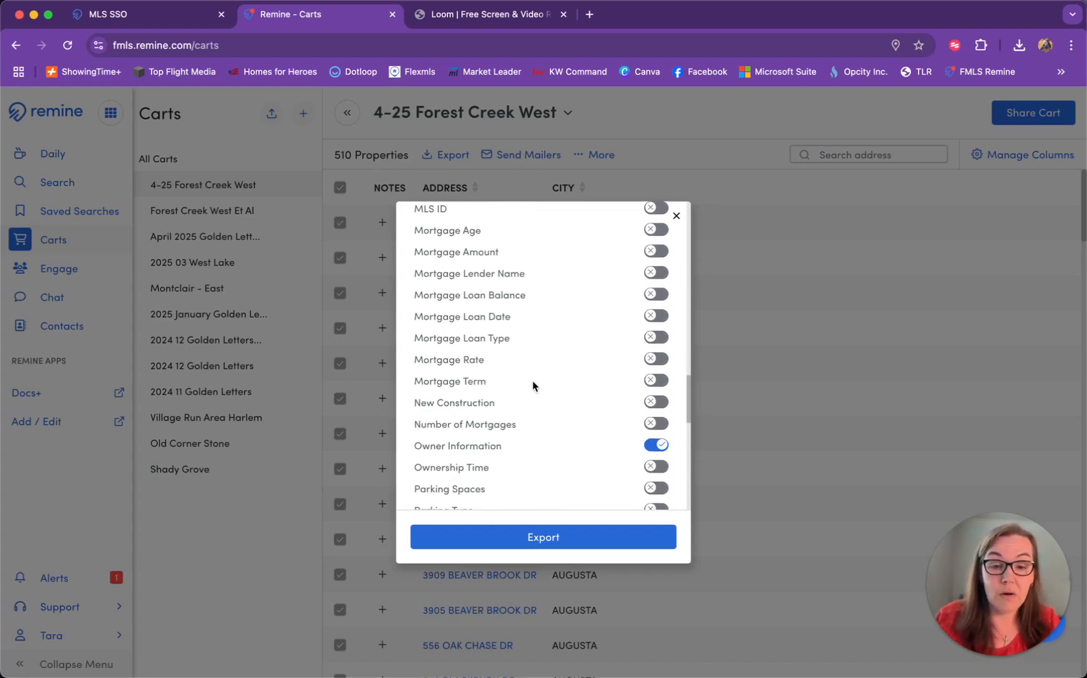
scroll(532, 381, "down", 5)
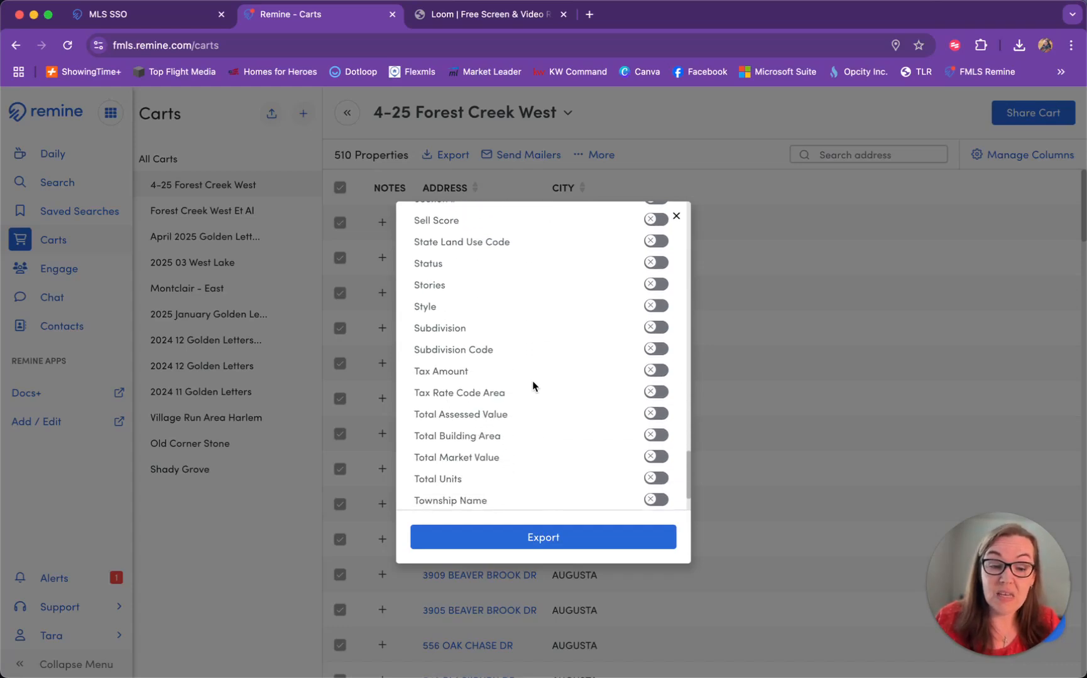
scroll(532, 381, "up", 20)
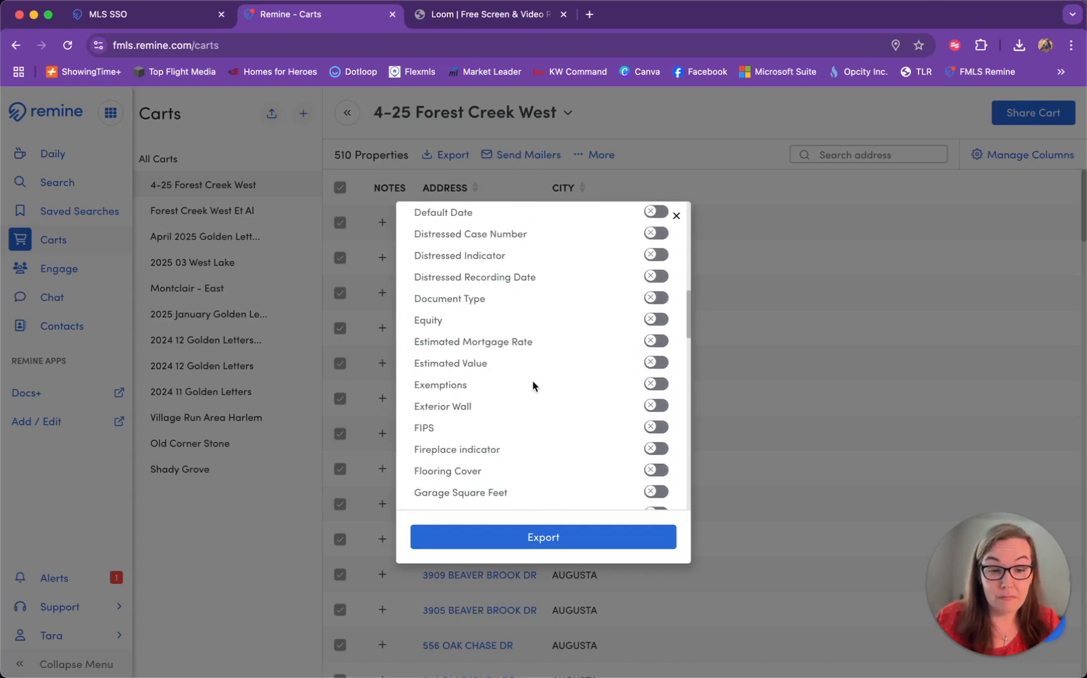
scroll(532, 384, "up", 2)
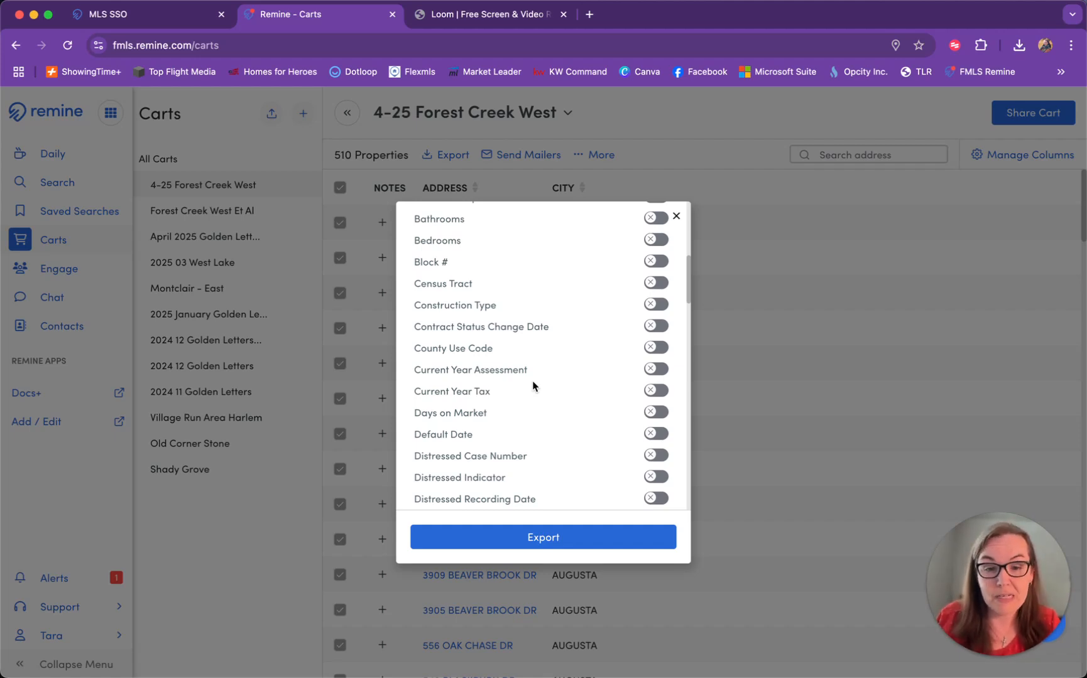
scroll(532, 381, "up", 5)
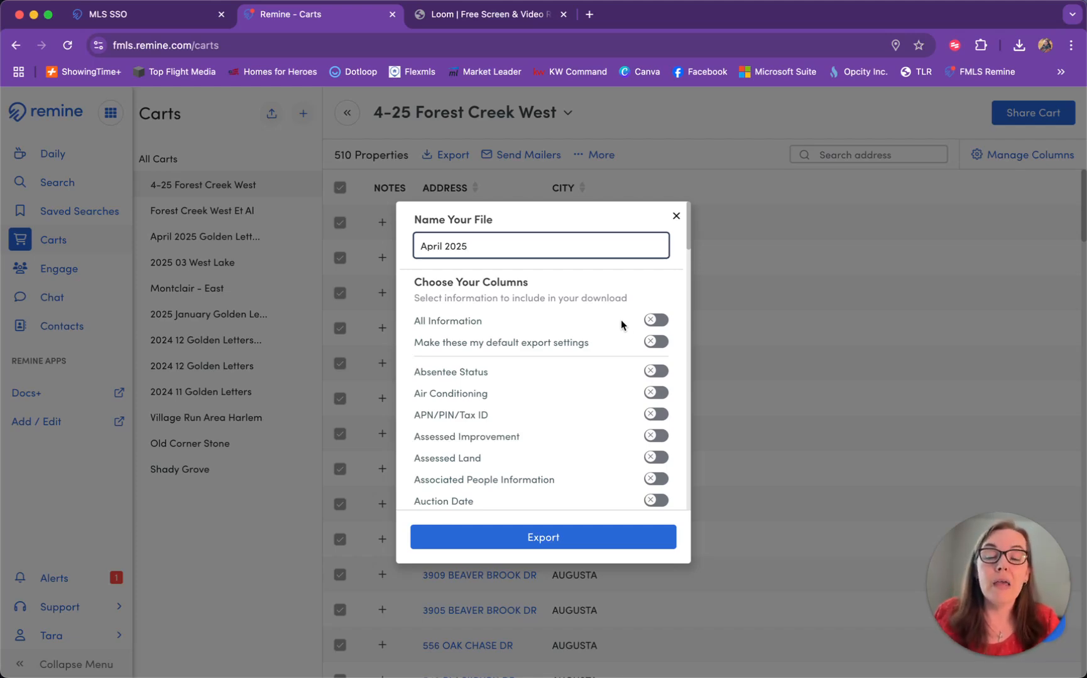
- Examine the export column settings for Mailing Address Information, Owner Information and Property Address Information
scroll(600, 377, "down", 4)
scroll(599, 379, "down", 20)
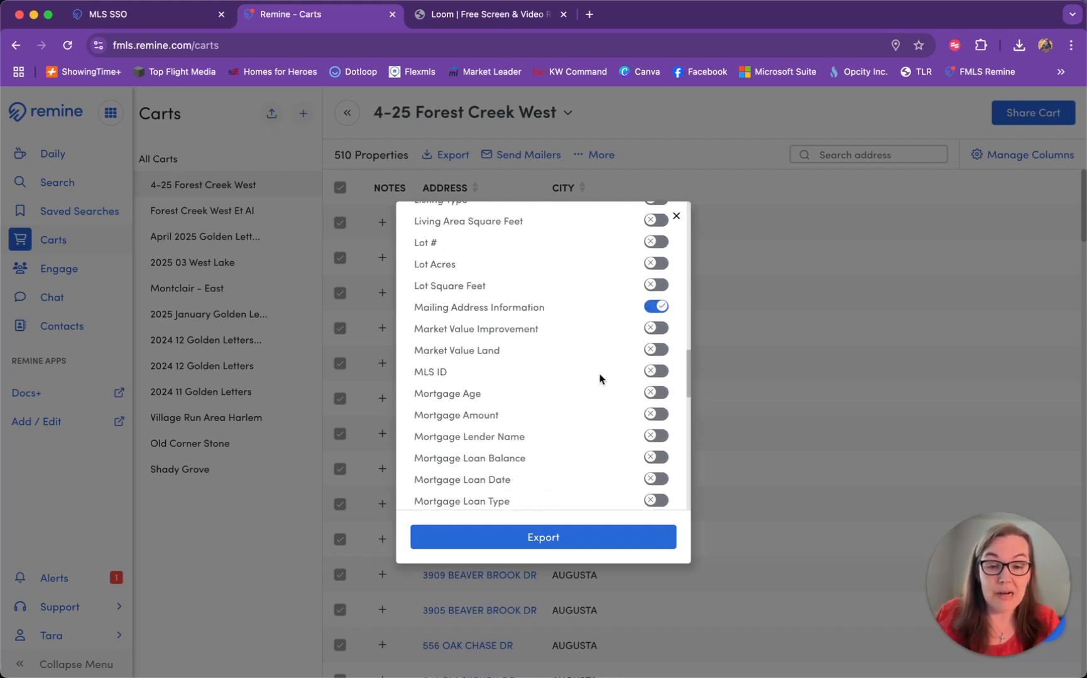
scroll(661, 305, "down", 5)
scroll(656, 320, "down", 4)
scroll(650, 327, "down", 2)
scroll(649, 325, "down", 1)
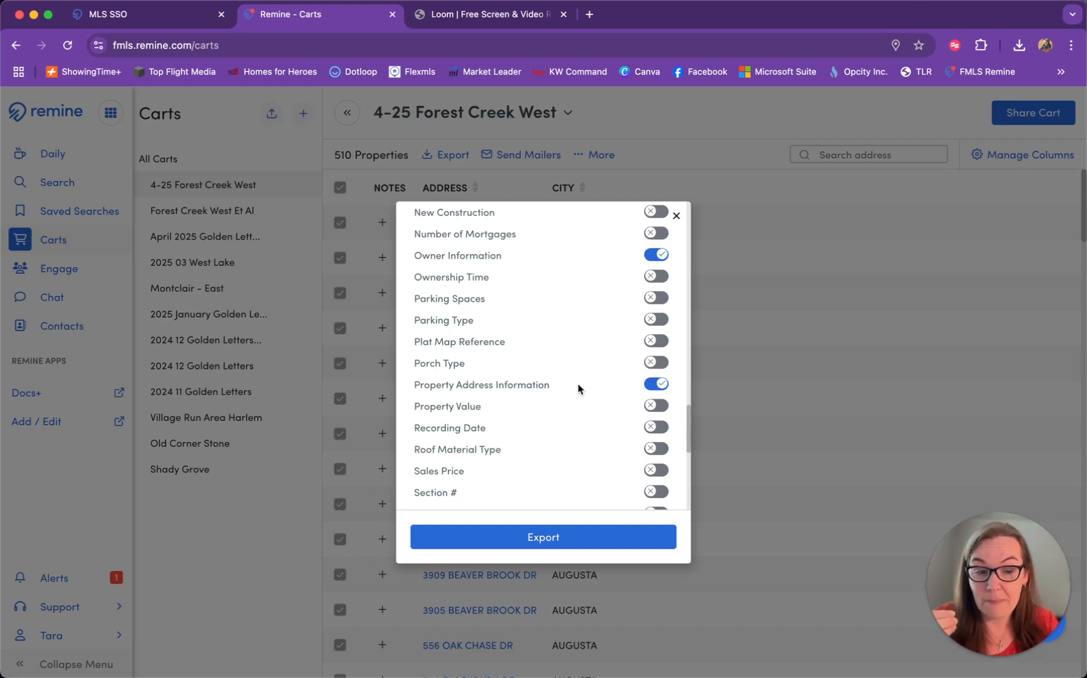
scroll(578, 389, "up", 5)
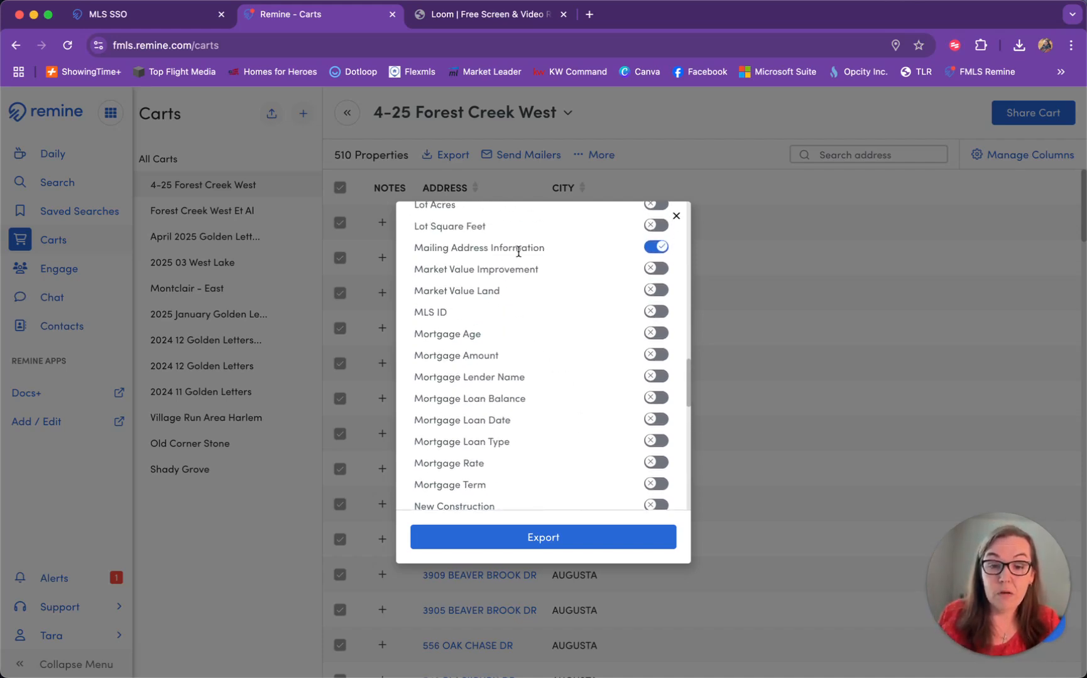
scroll(430, 378, "down", 3)
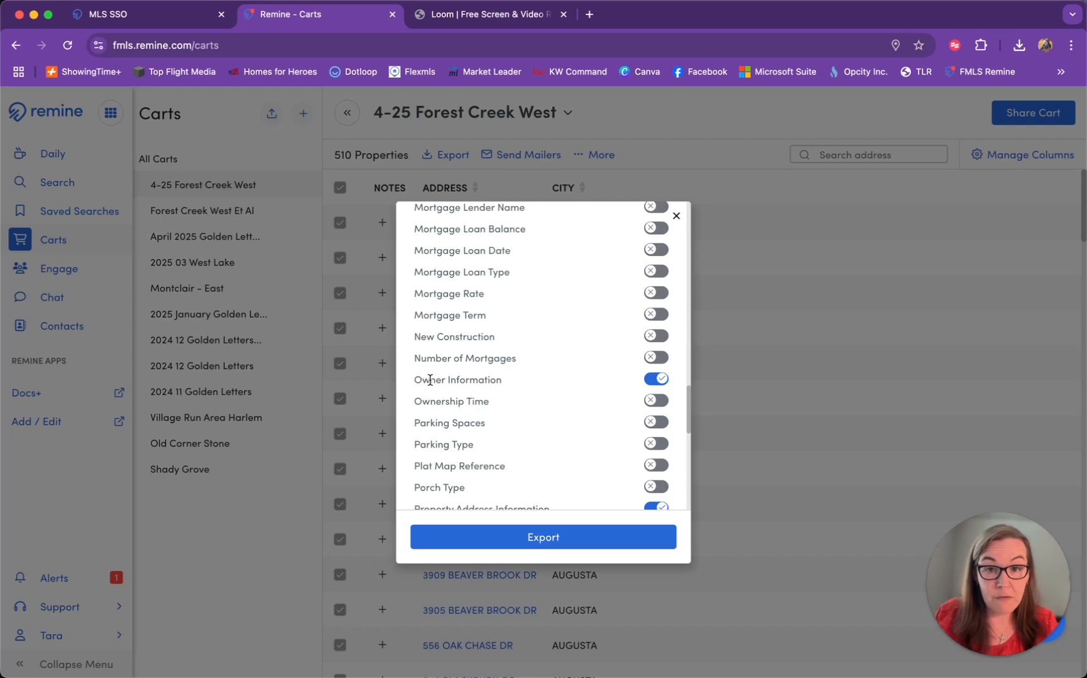
scroll(430, 383, "down", 3)
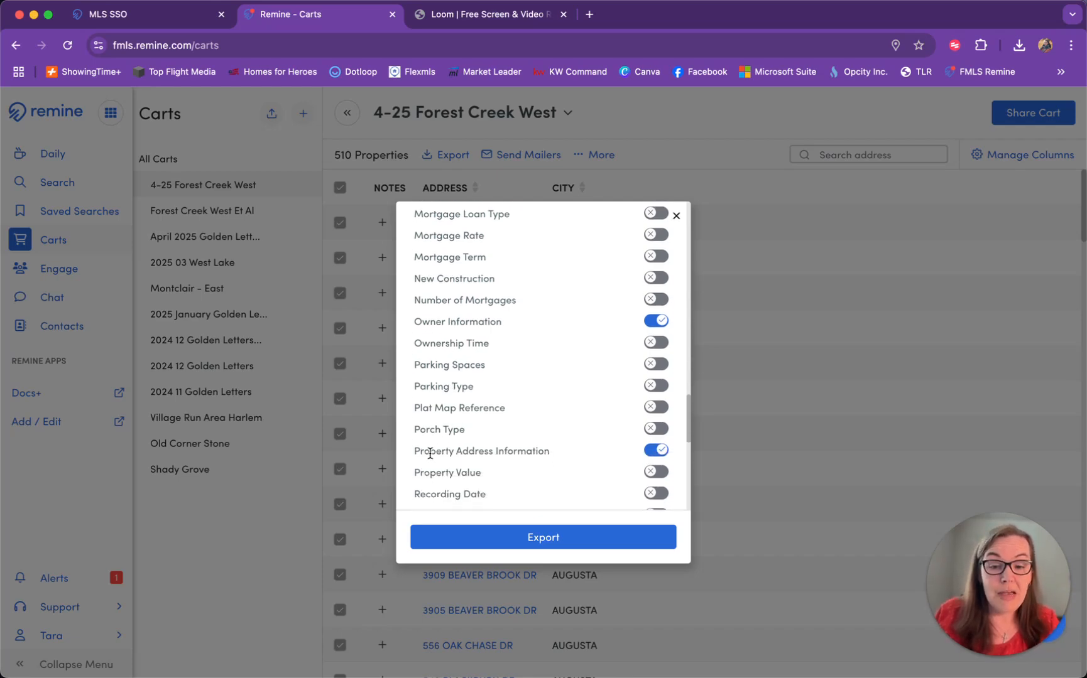
scroll(427, 453, "up", 1)
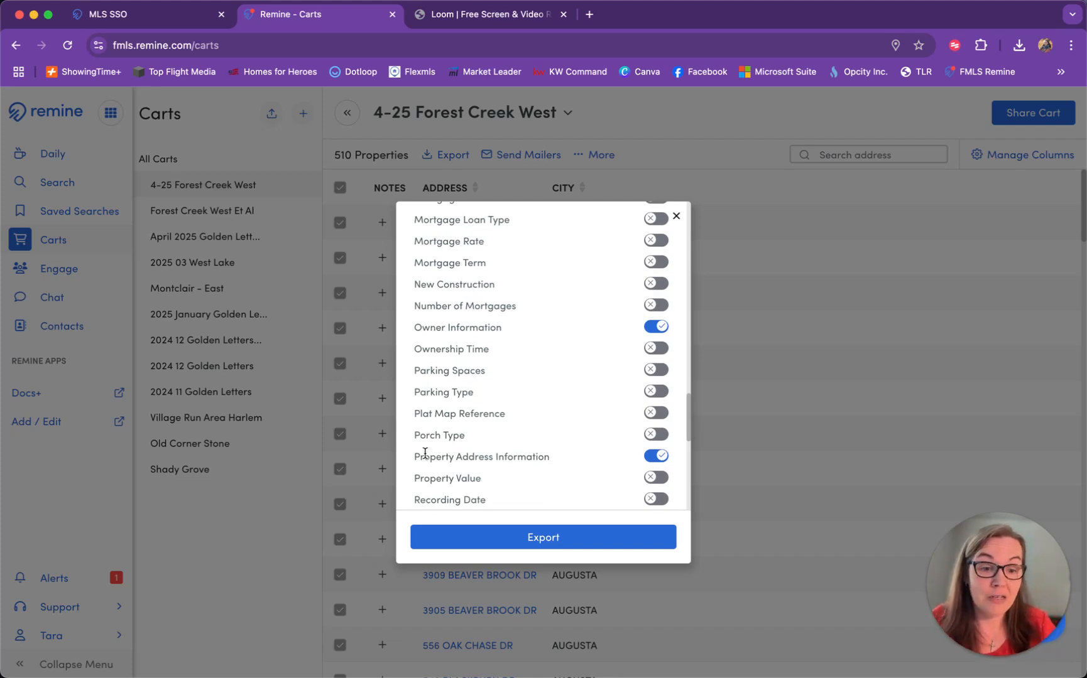
scroll(425, 453, "up", 5)
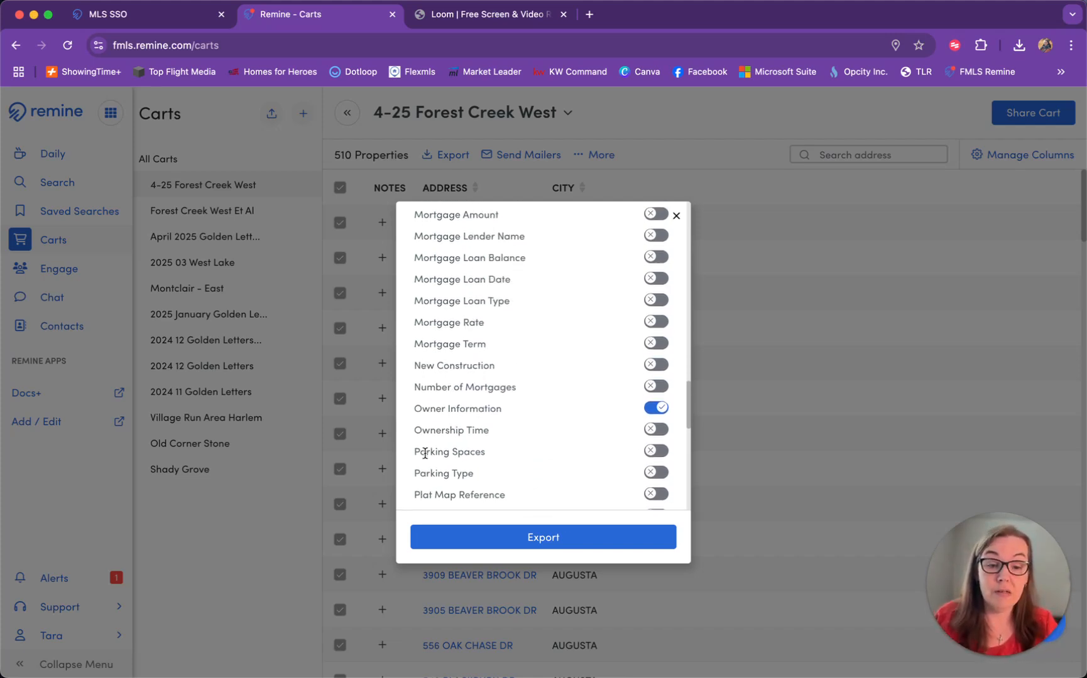
scroll(481, 405, "up", 5)
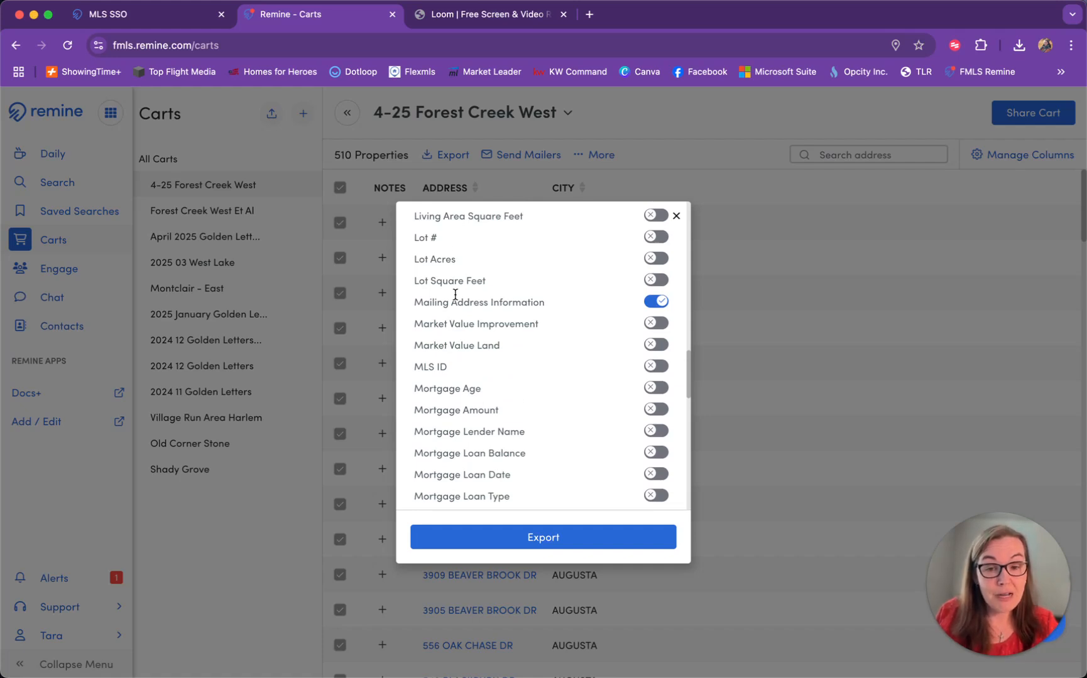
scroll(464, 338, "down", 5)
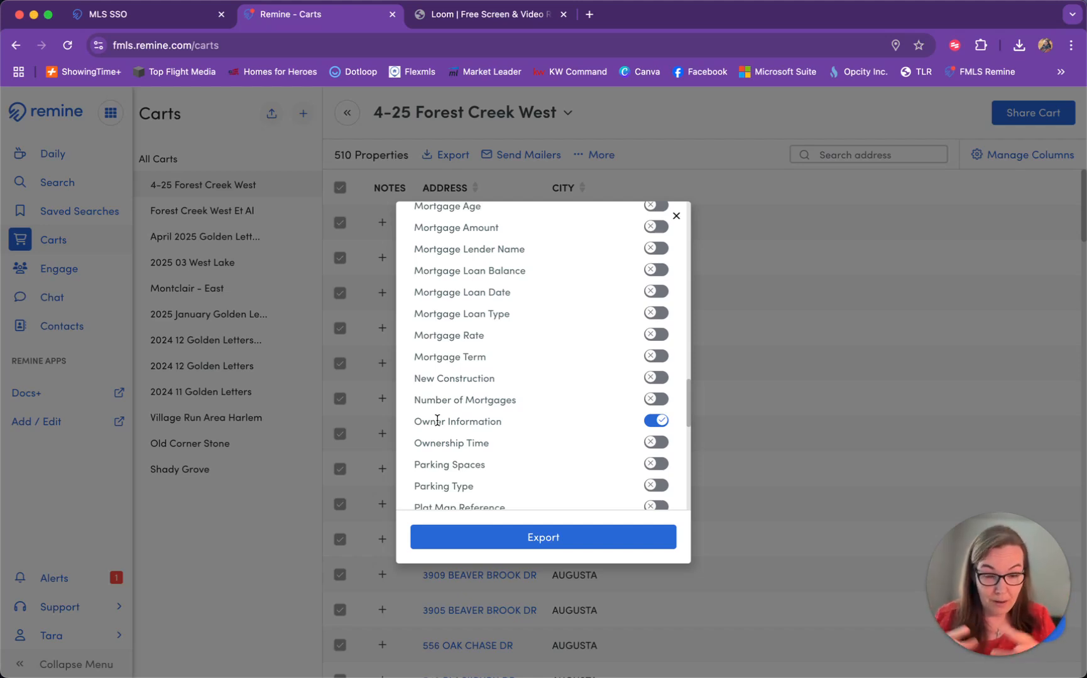
scroll(437, 421, "down", 4)
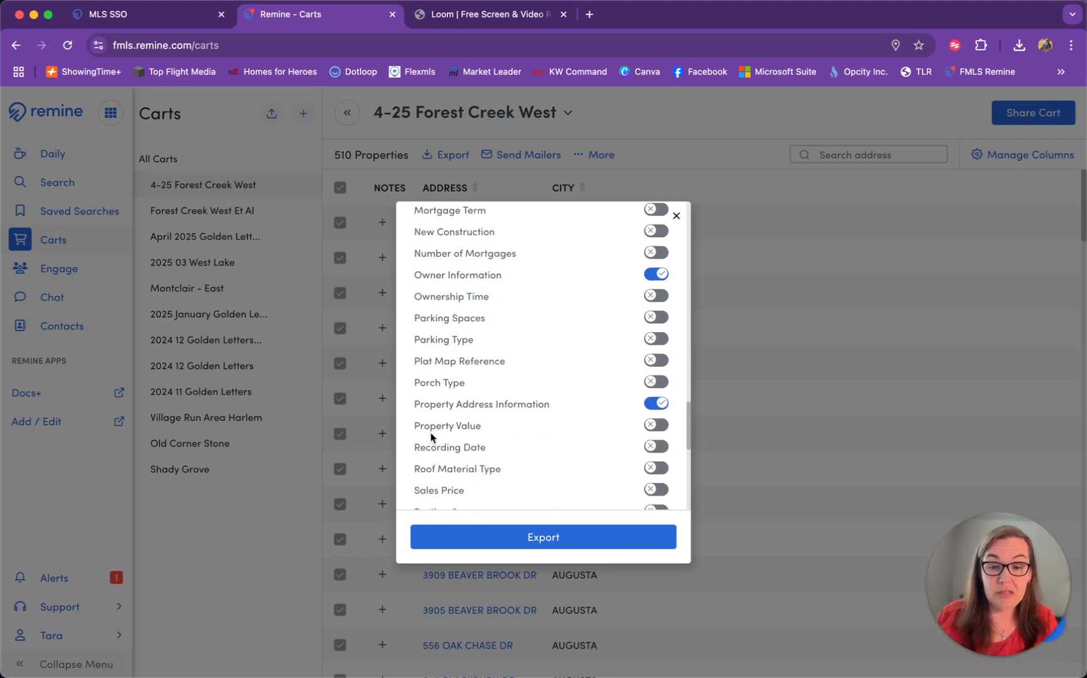
scroll(510, 403, "up", 1)
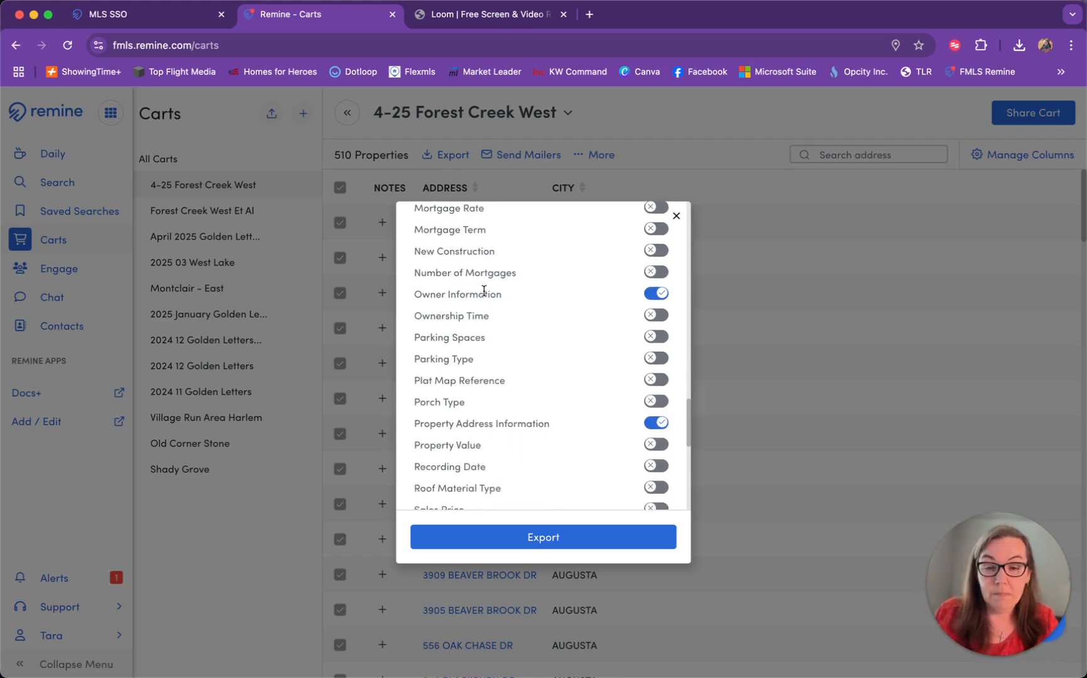
scroll(490, 300, "up", 5)
scroll(490, 300, "up", 3)
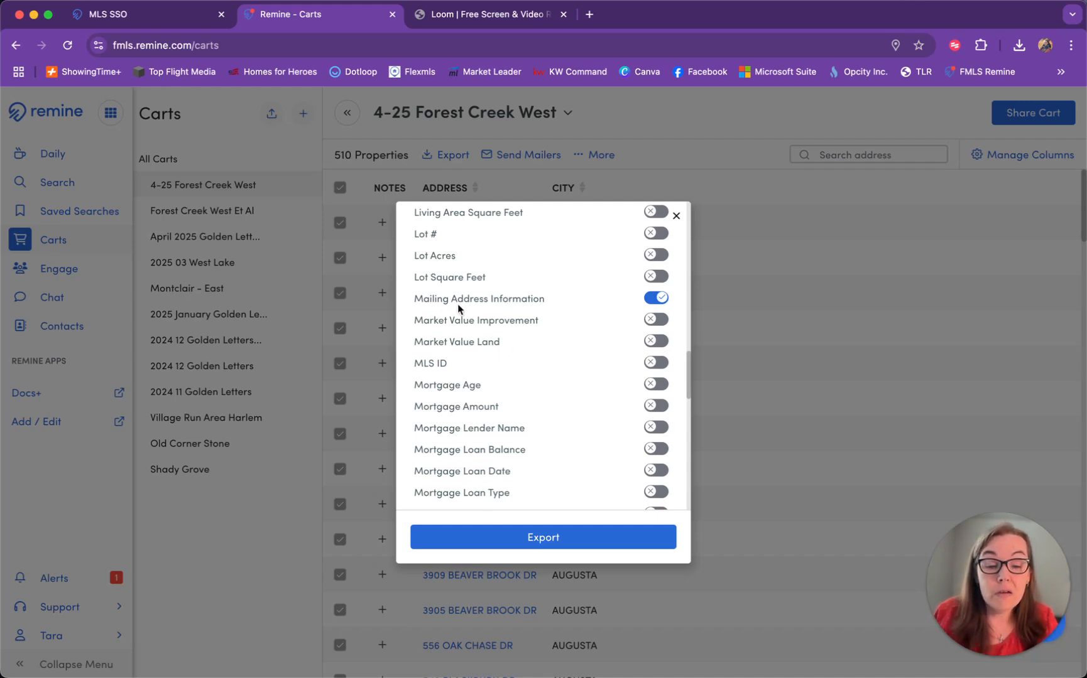
- Export the selected properties with the mailing address, owner and property address information columns
scroll(453, 330, "down", 3)
scroll(524, 439, "down", 3)
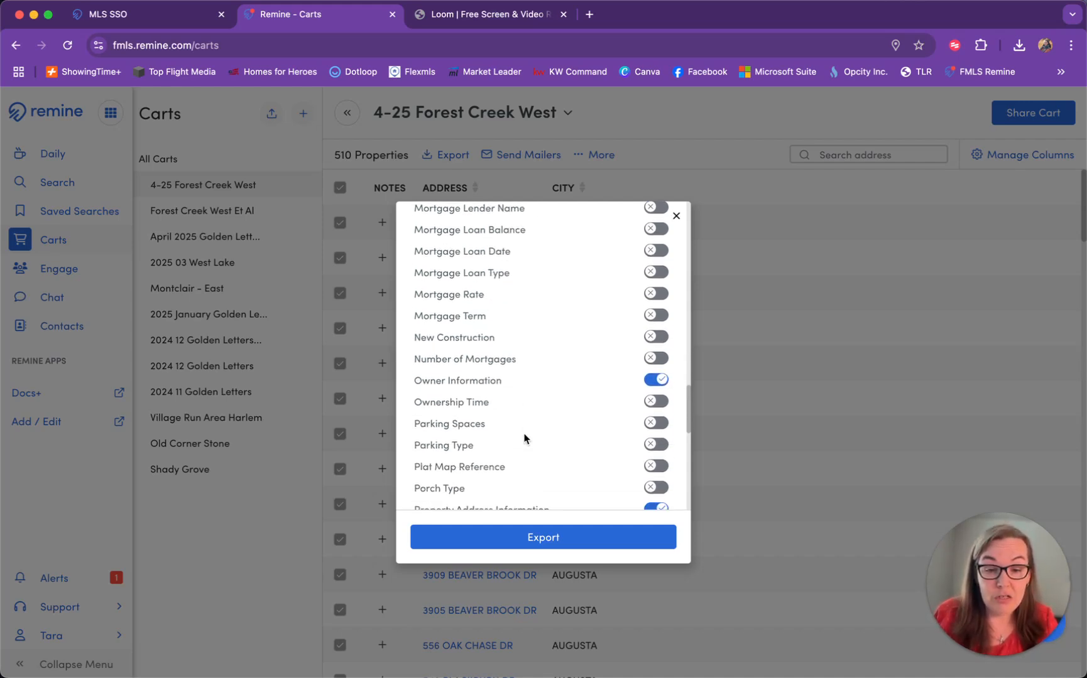
left_click(538, 542)
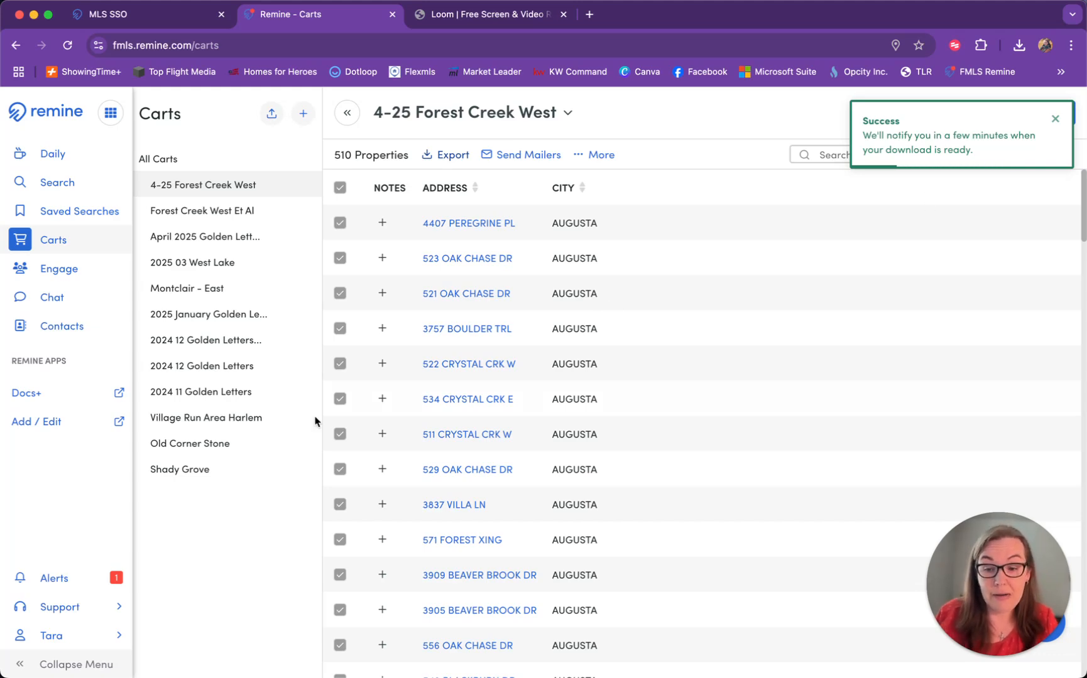
- Check the alerts for the finished export and download the 4-25_Forest_Creek_West file
left_click(110, 579)
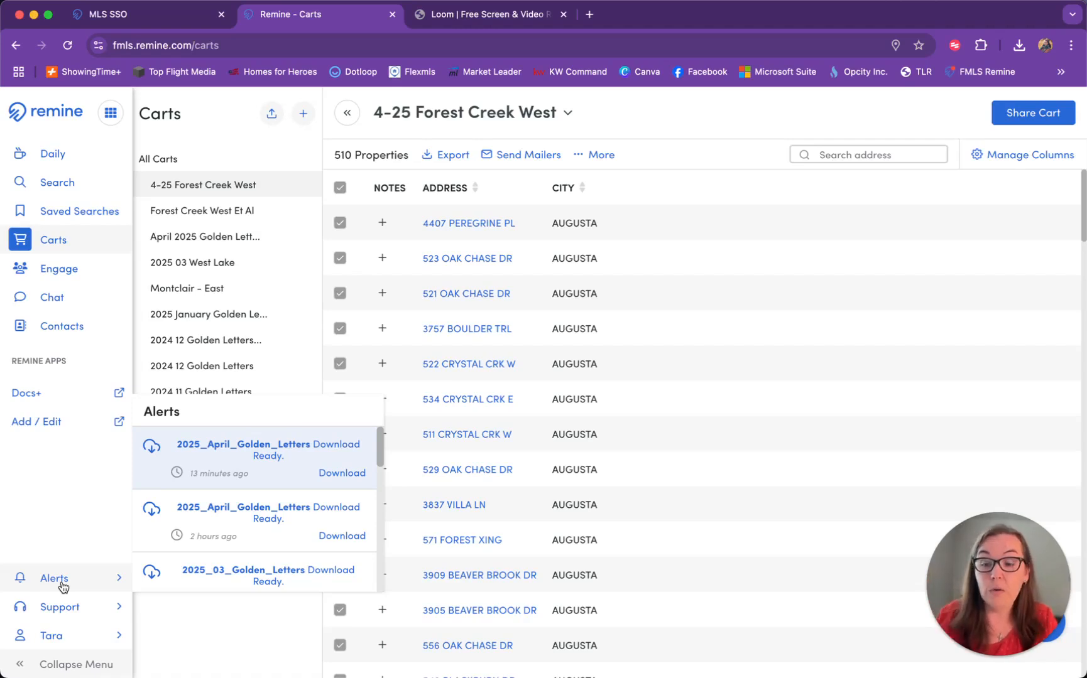
left_click(47, 500)
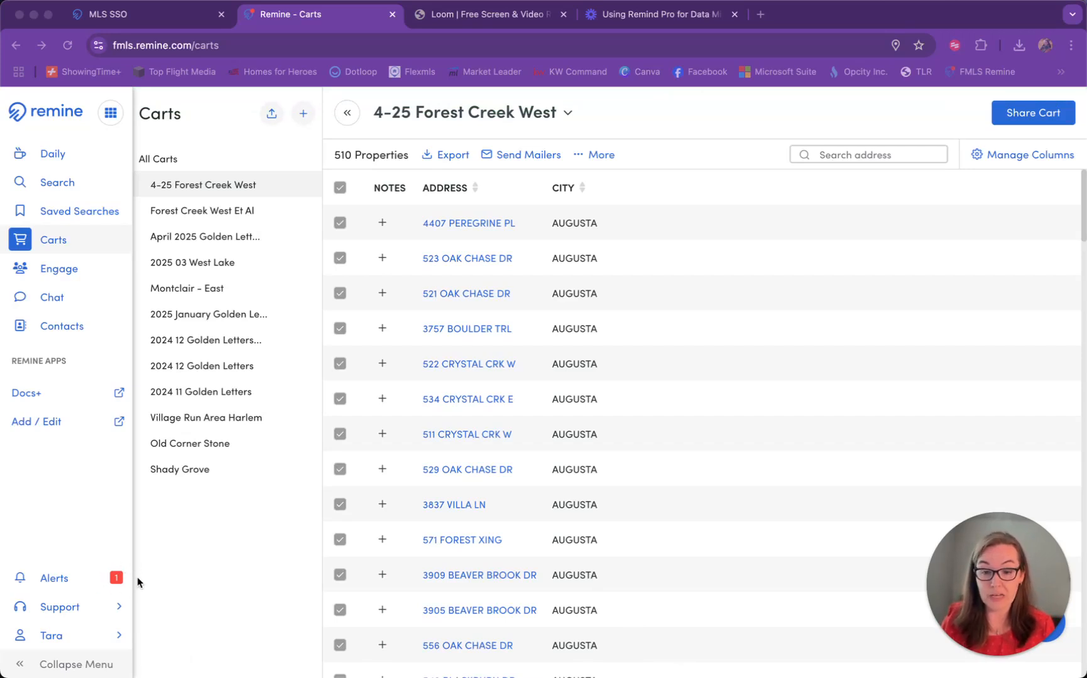
left_click(50, 584)
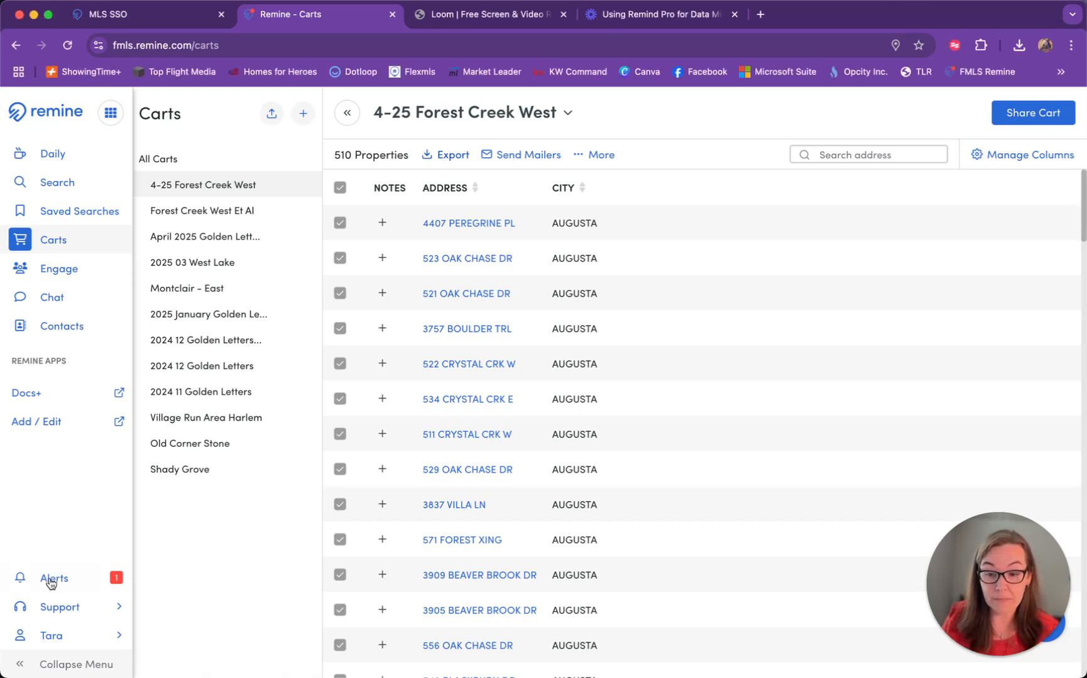
left_click(51, 584)
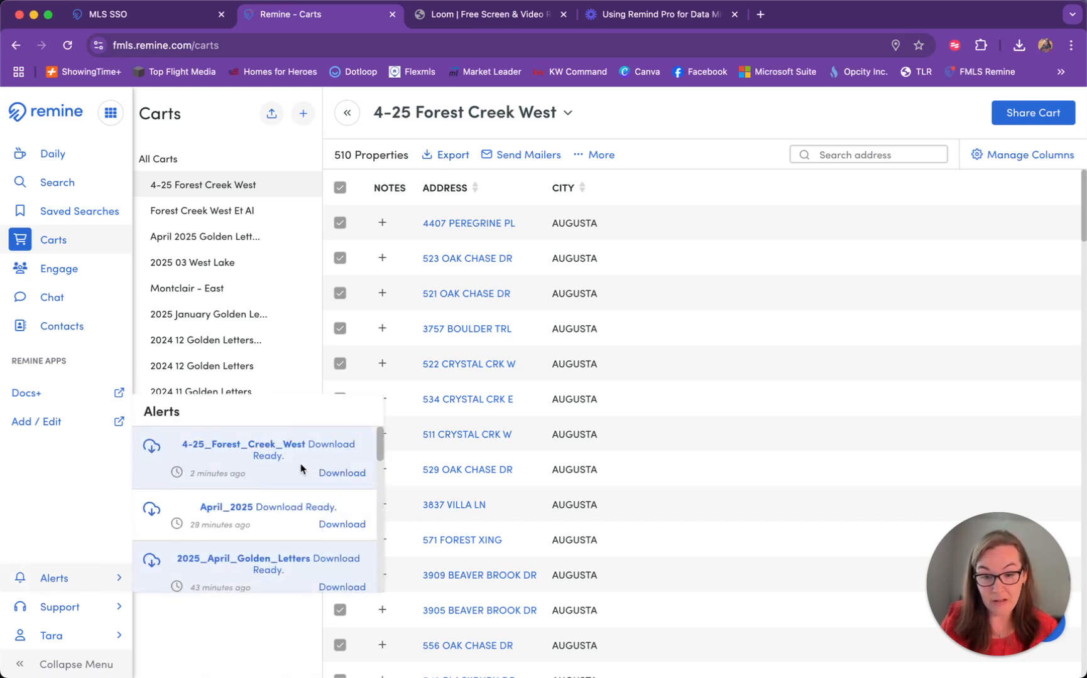
left_click(350, 474)
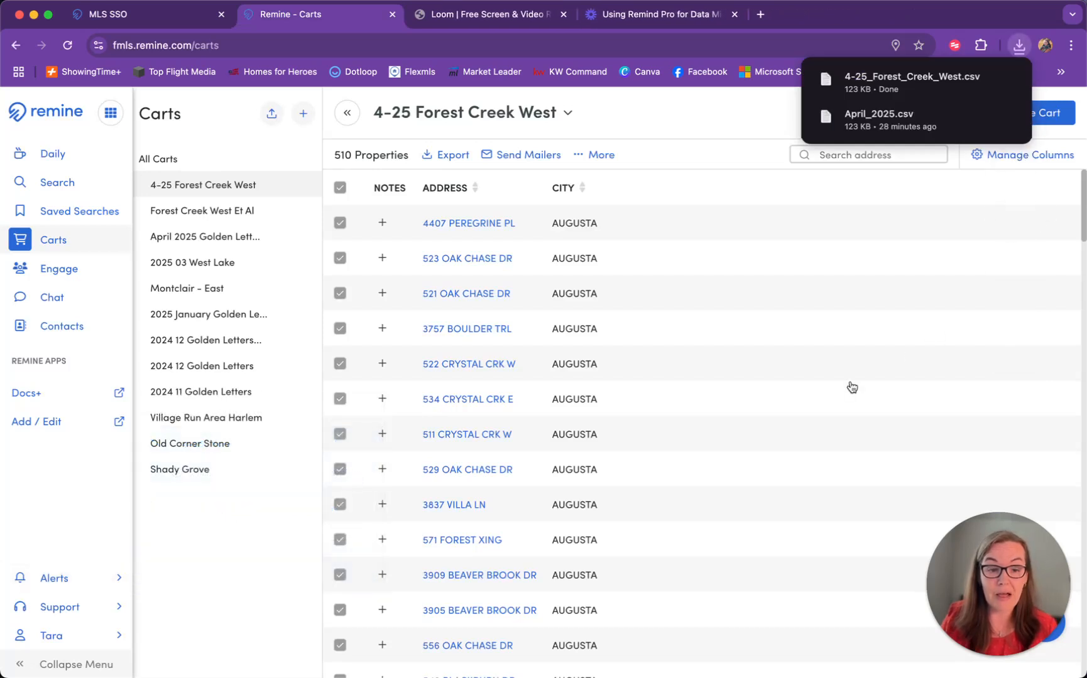